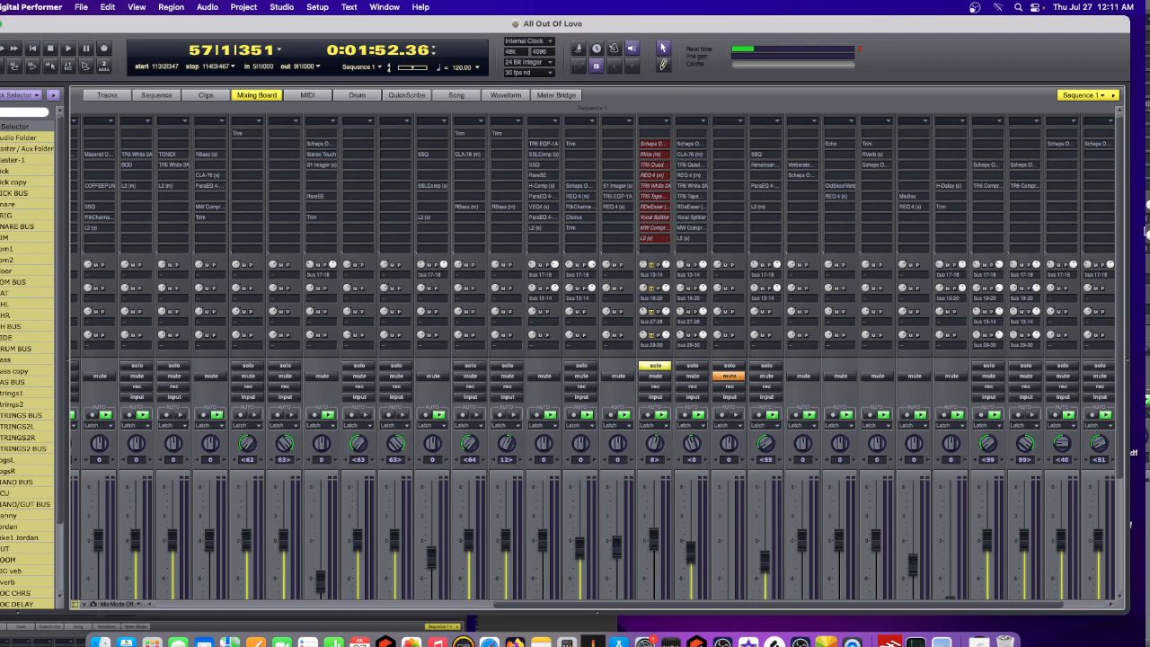
# Look over the mixer channels, rewind to measure 42 and listen to the soloed vocal with its inserts bypassed.
pyautogui.scroll(-5, 1112, 367)
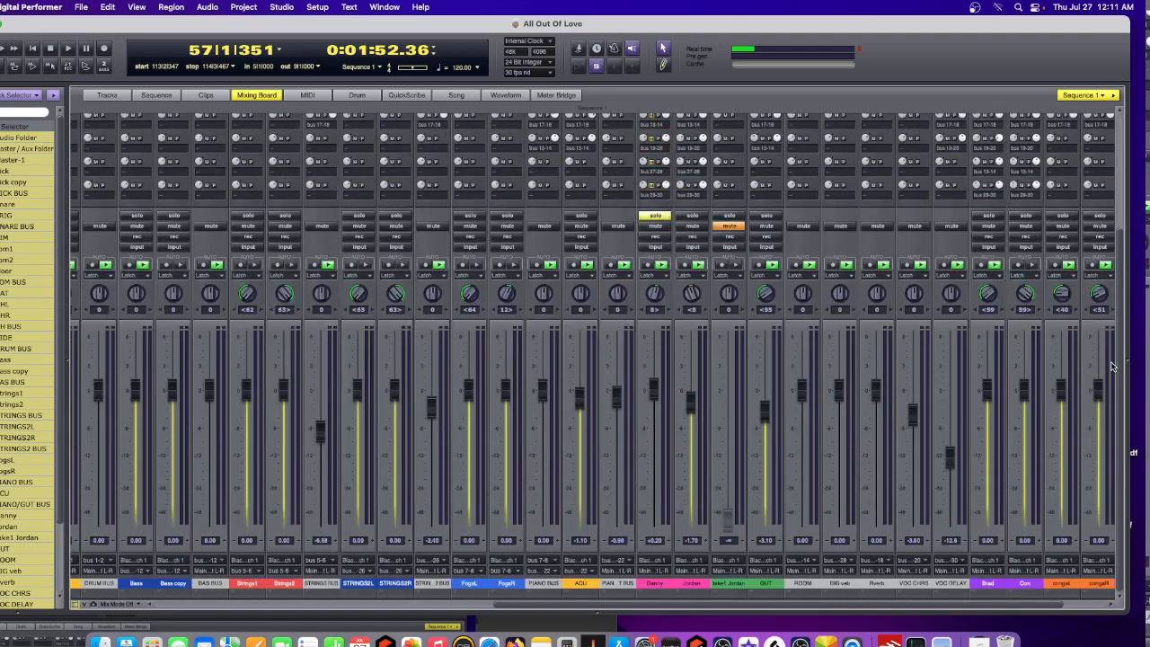
pyautogui.scroll(4, 1122, 372)
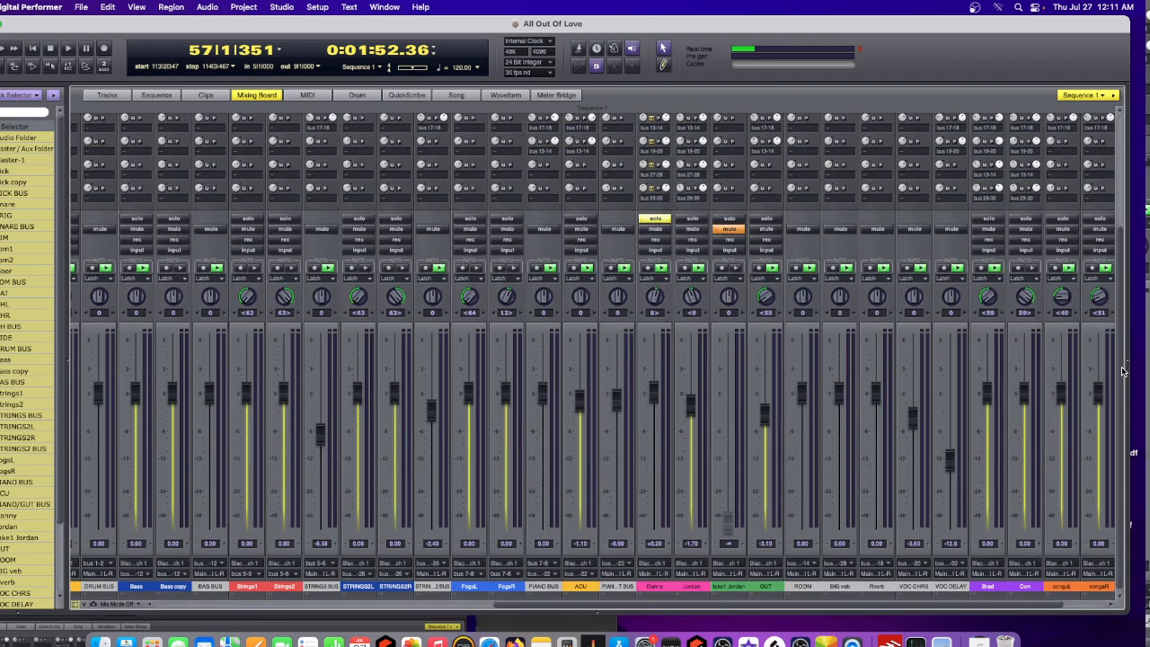
pyautogui.scroll(1, 1121, 269)
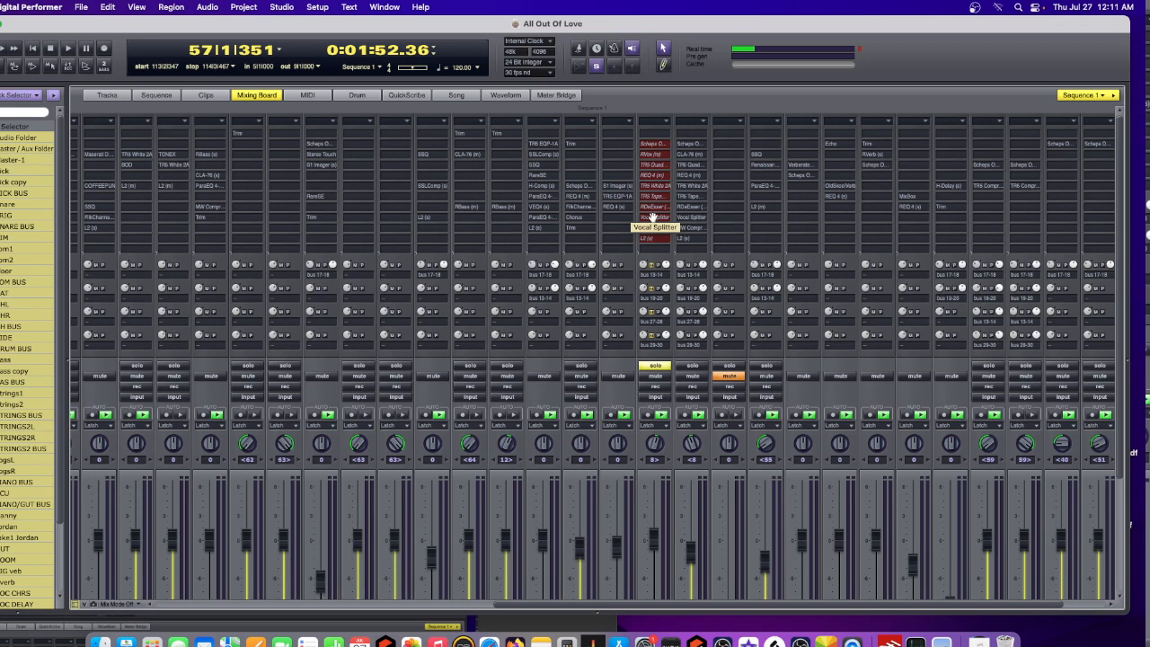
pyautogui.moveTo(228, 52)
pyautogui.mouseDown()
pyautogui.moveTo(228, 110)
pyautogui.moveTo(231, 59)
pyautogui.mouseUp()
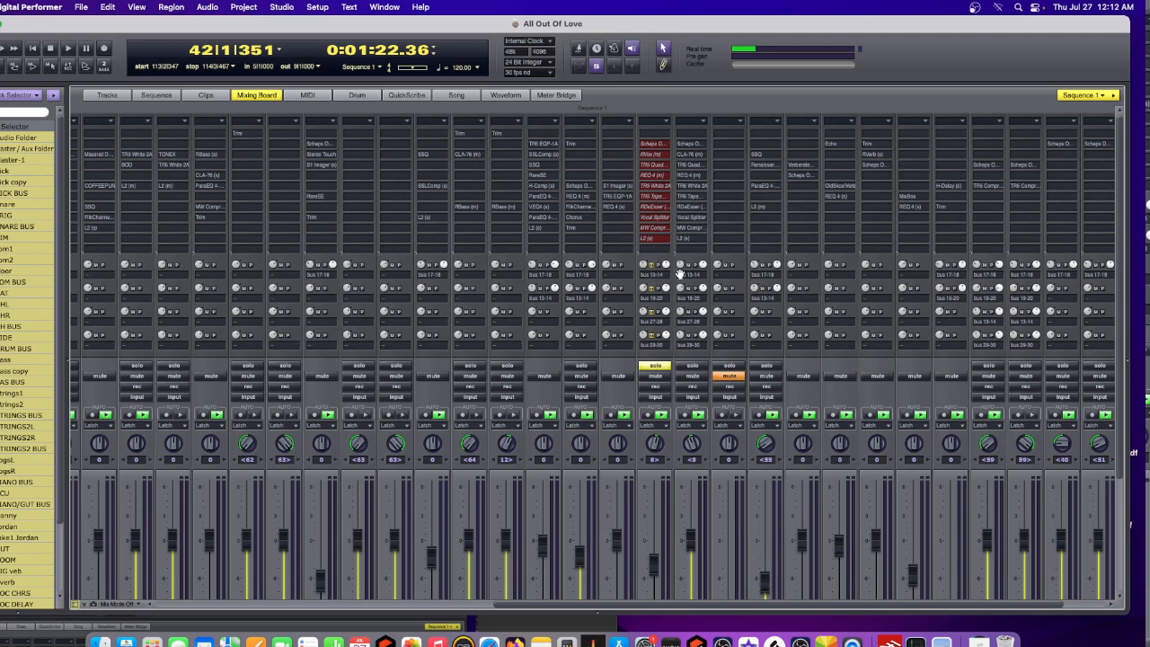
pyautogui.press('space')
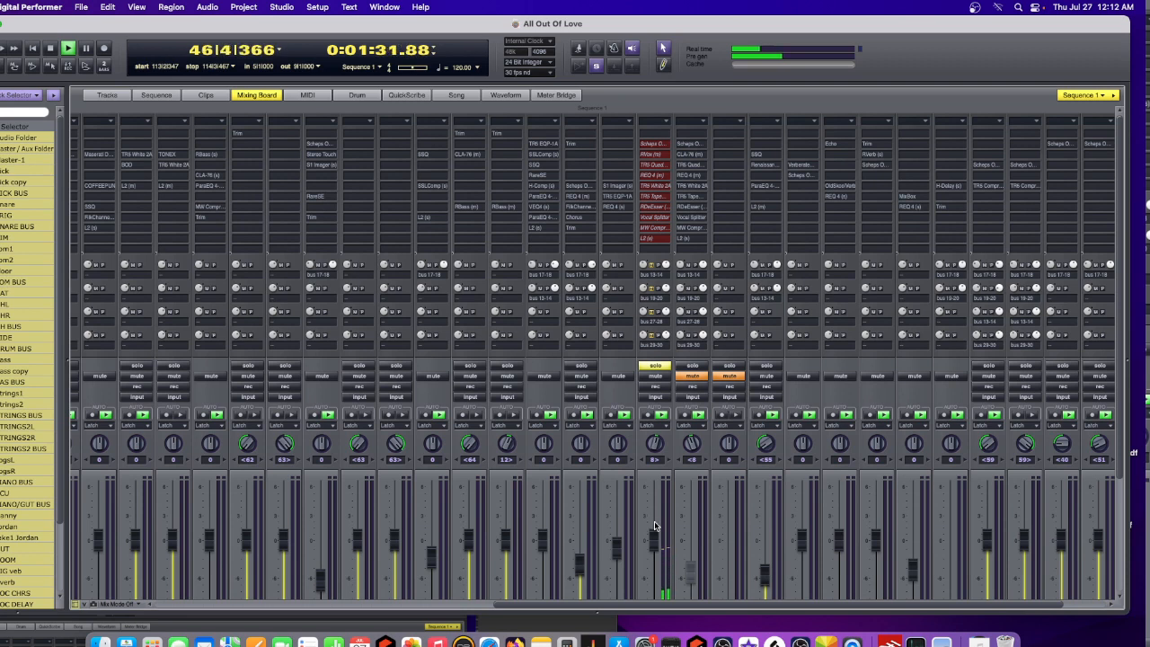
pyautogui.press('space')
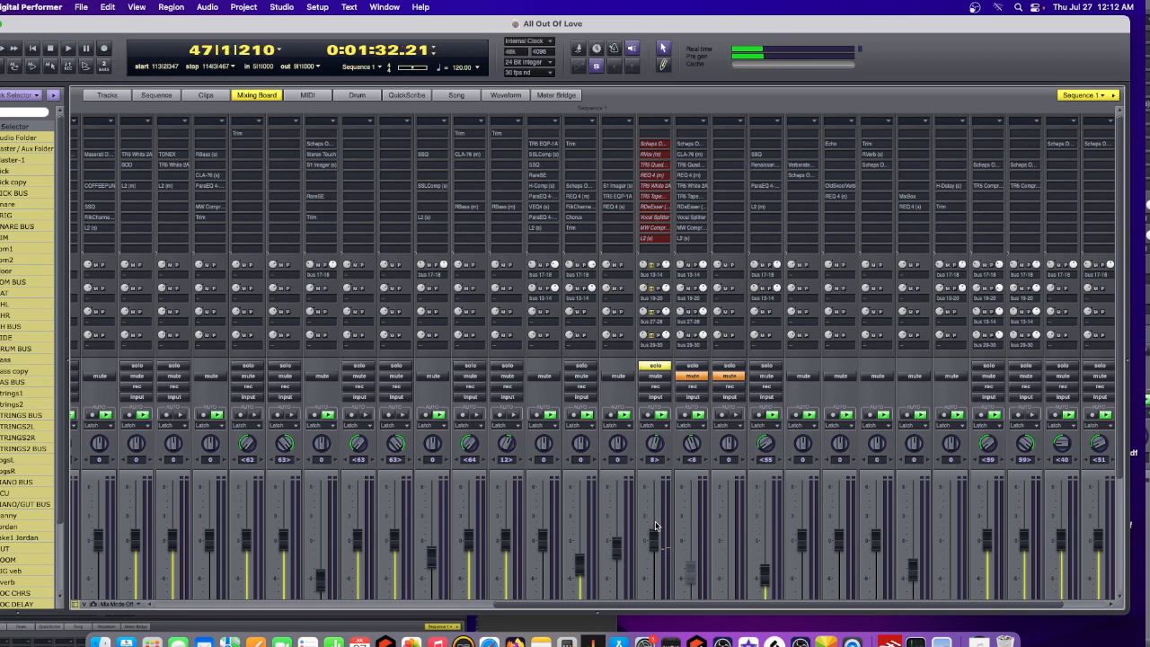
# Bypass all insert effects on the master track and resume playback.
pyautogui.click(158, 604)
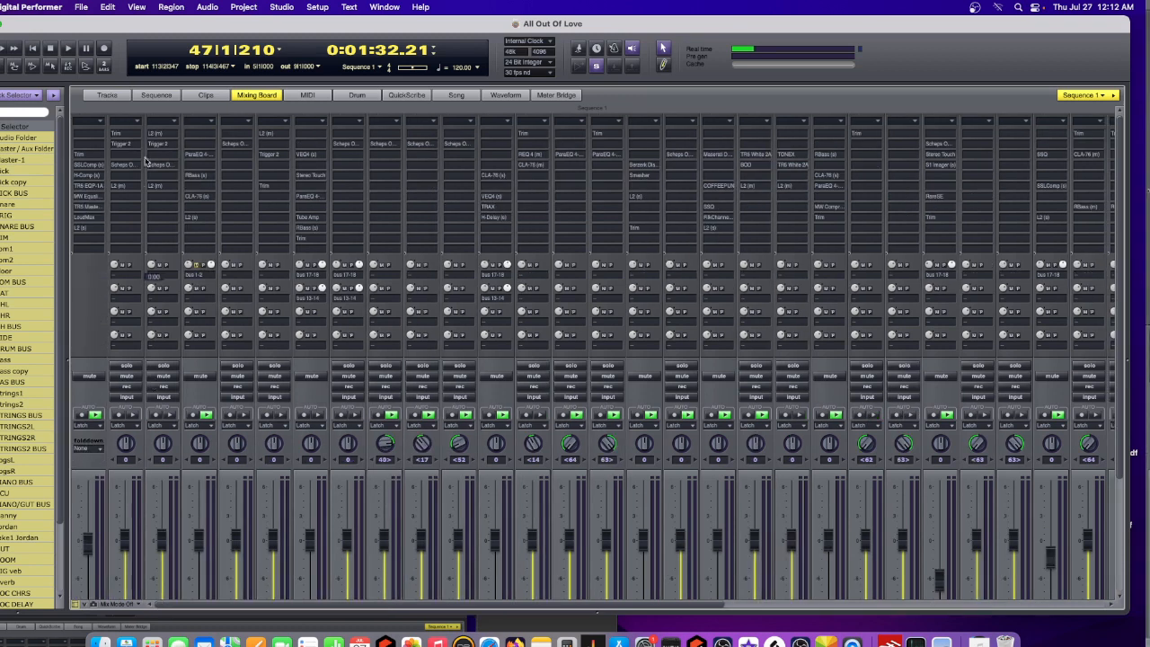
pyautogui.click(101, 128)
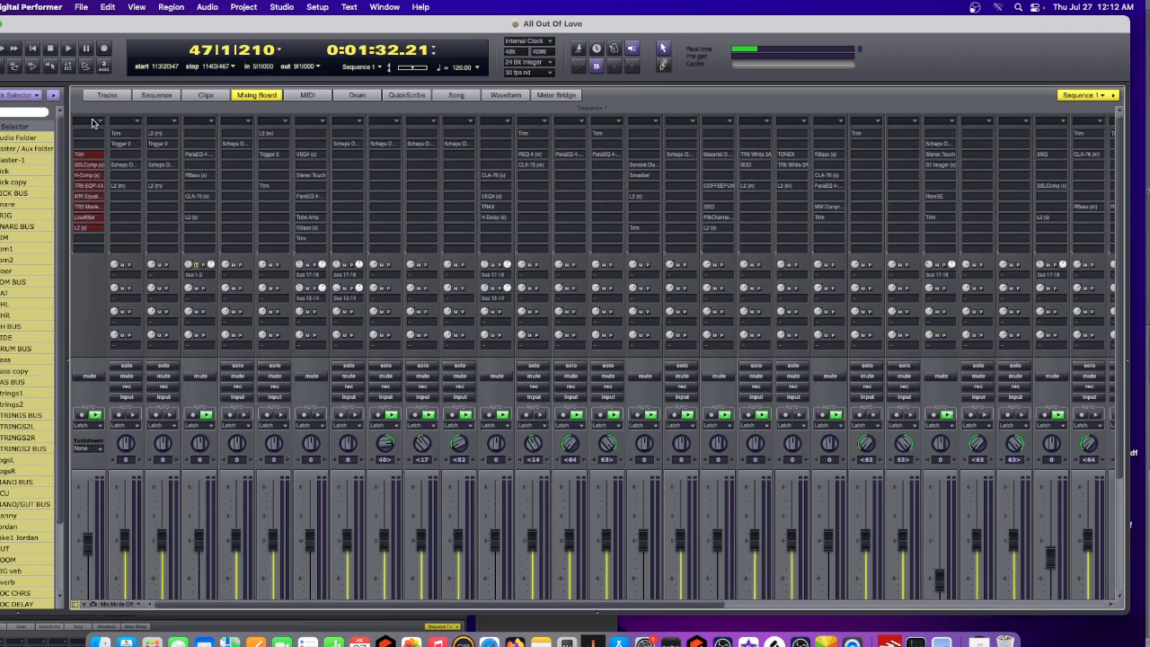
pyautogui.press('space')
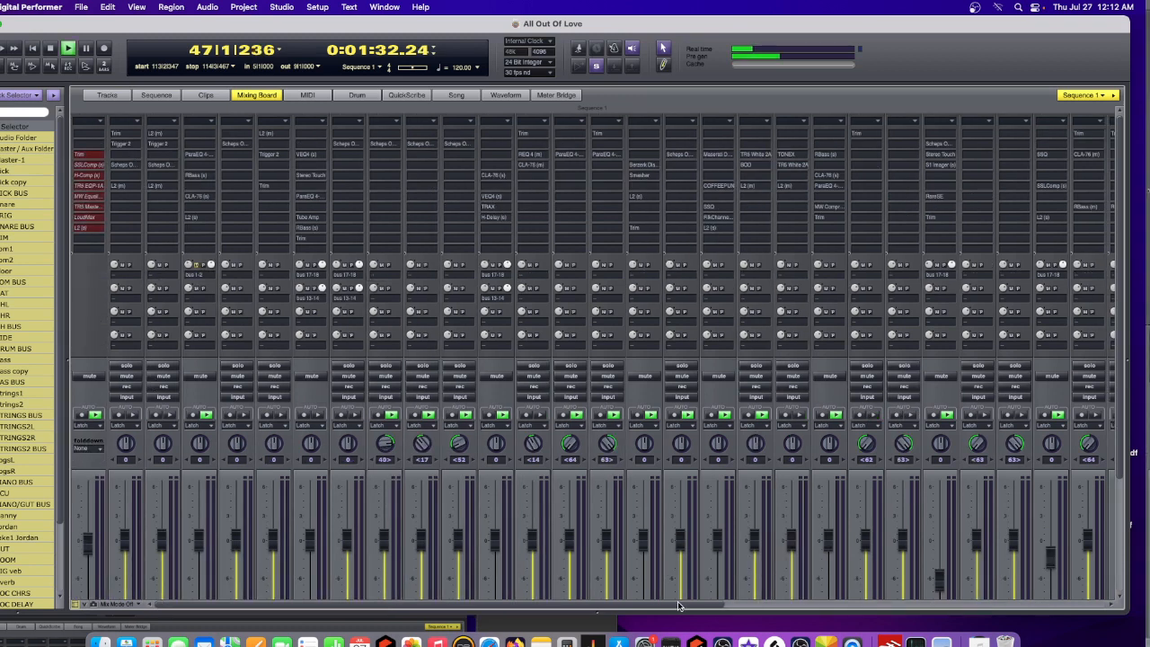
# Raise the soloed vocal track's fader to about +5.65 dB while the song plays.
pyautogui.moveTo(683, 606); pyautogui.dragTo(1027, 609)
pyautogui.scroll(-5, 1112, 483)
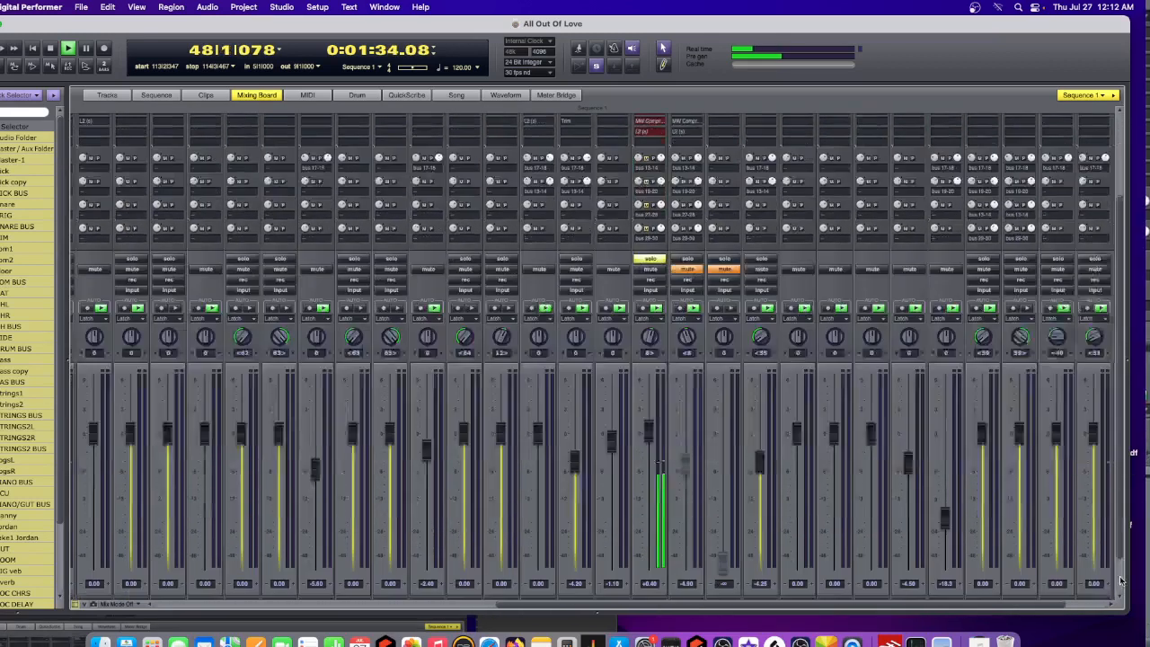
pyautogui.moveTo(649, 397); pyautogui.dragTo(651, 358)
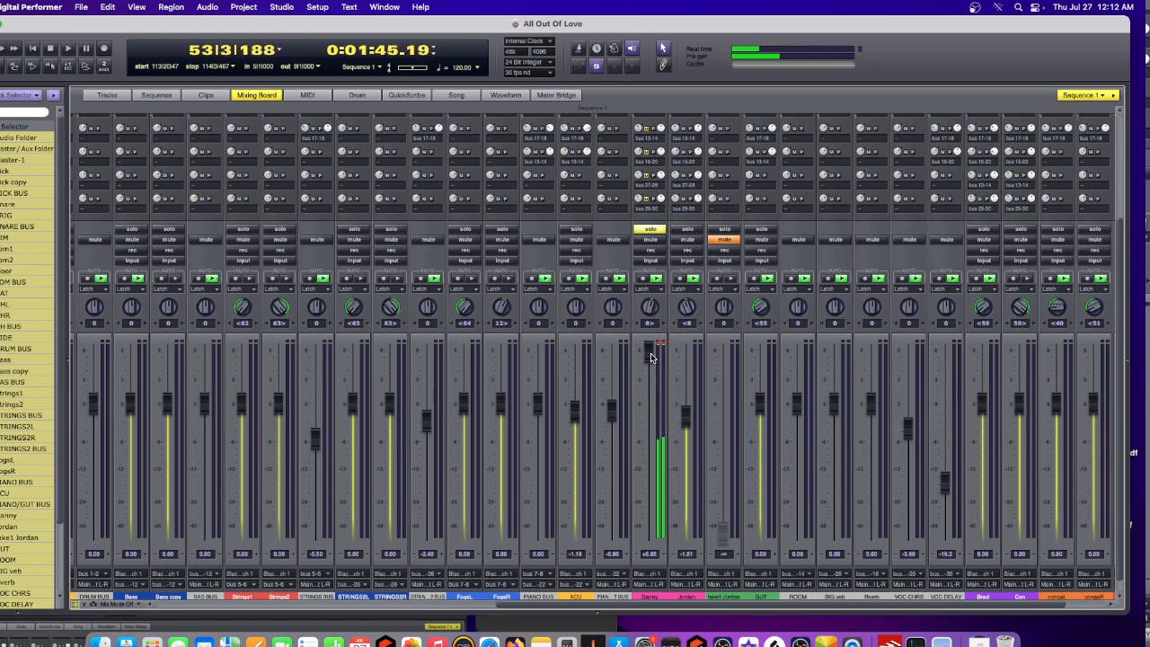
# Open the soloed vocal's Scheps Omni Channel insert, place its window clear of the faders and take it out of bypass.
pyautogui.scroll(1, 1121, 290)
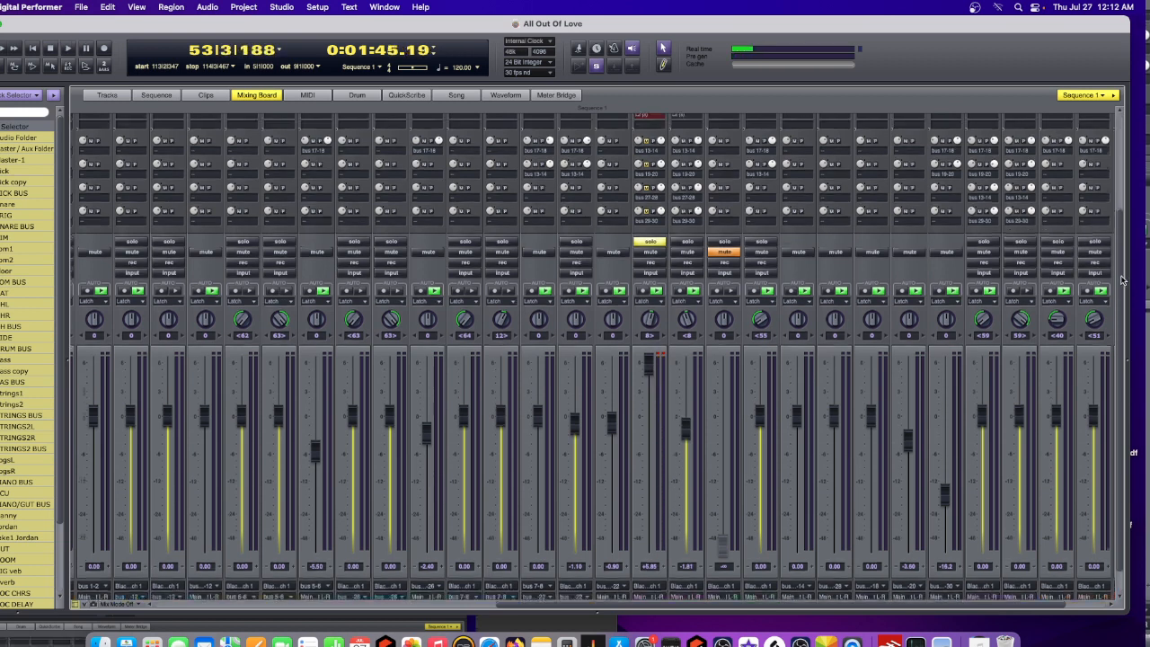
pyautogui.scroll(5, 1121, 280)
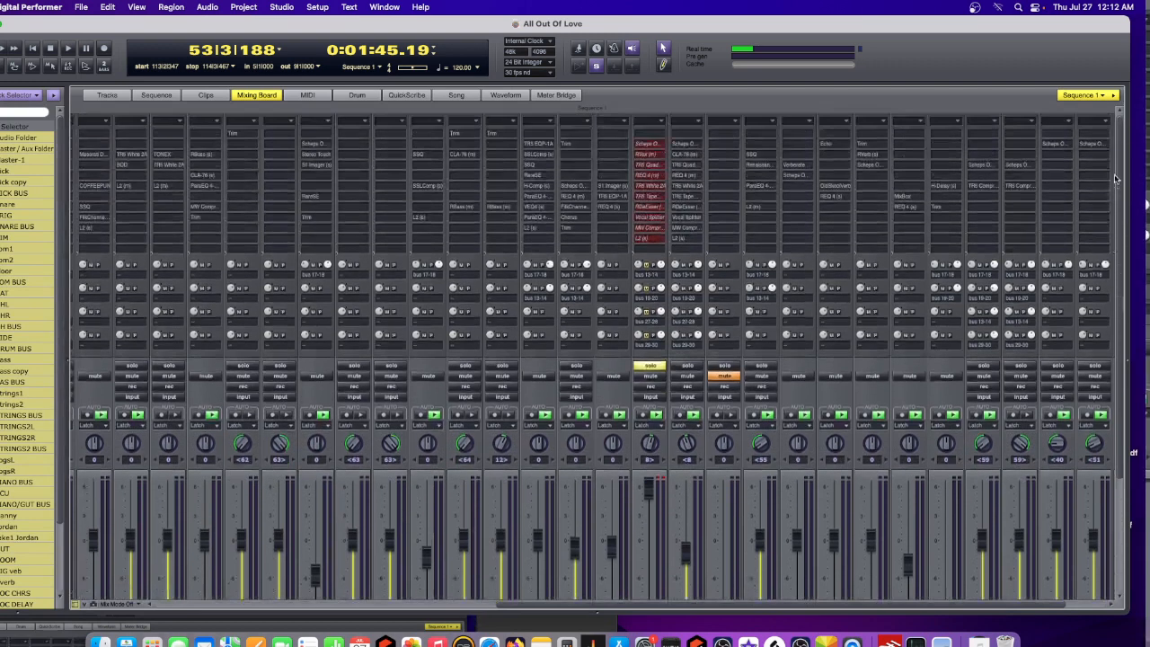
pyautogui.click(645, 142)
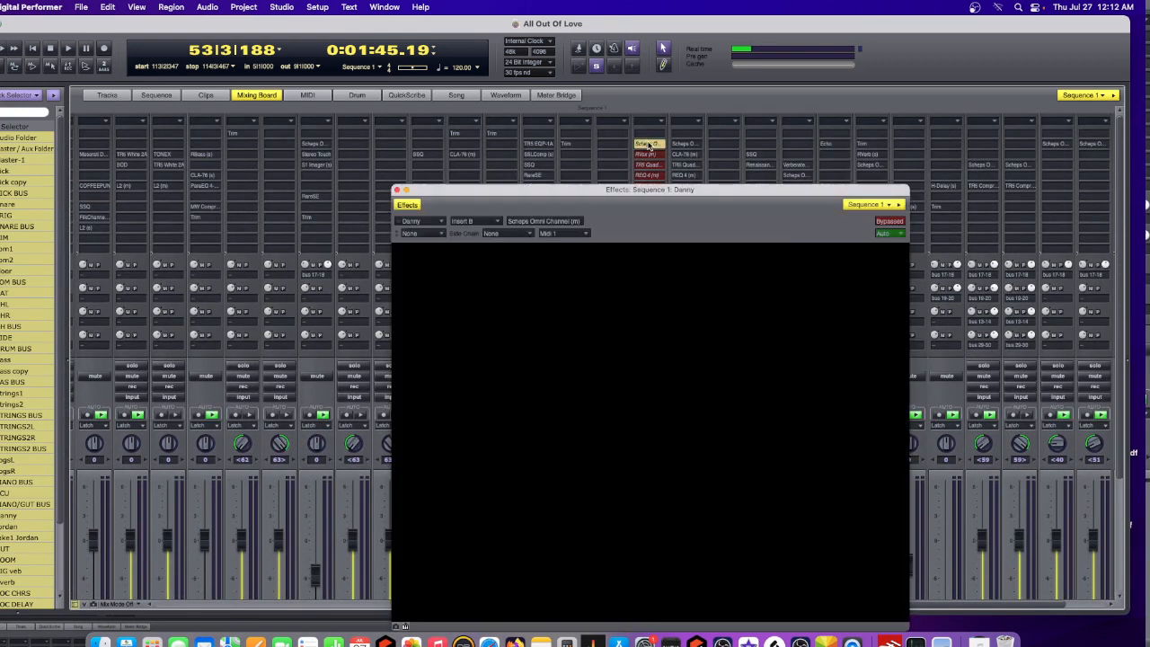
pyautogui.moveTo(739, 195); pyautogui.dragTo(705, 137)
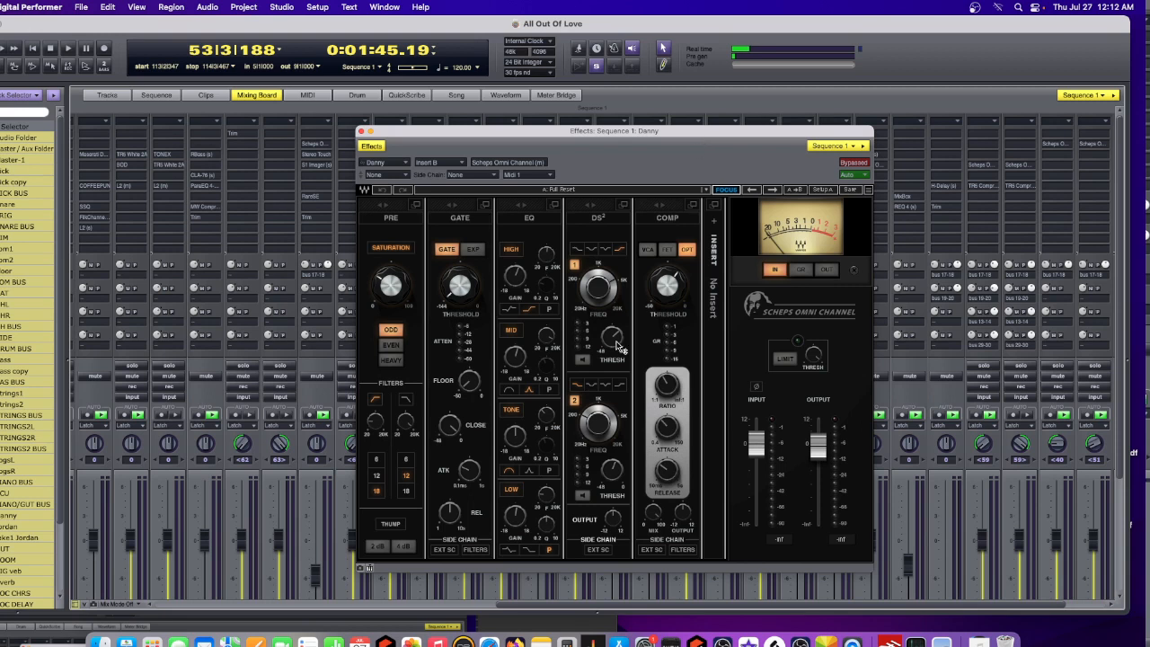
pyautogui.moveTo(593, 415)
pyautogui.click(862, 163)
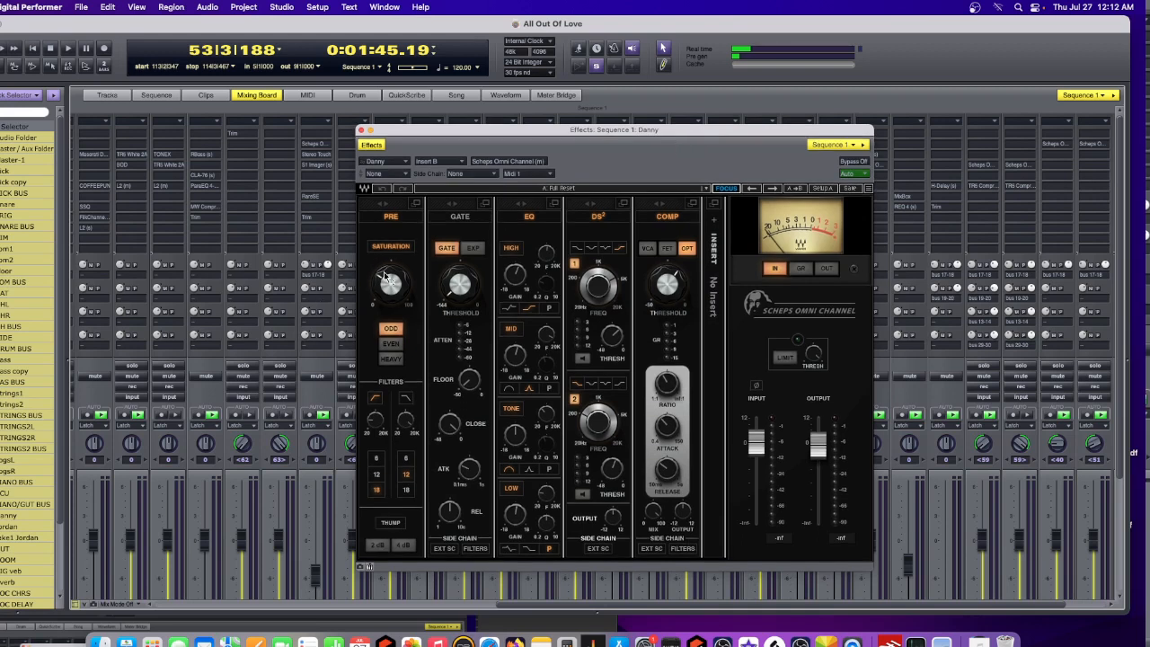
# Play short passages of the vocal through the Scheps Omni Channel to check its levels and DS² activity.
pyautogui.moveTo(405, 290)
pyautogui.moveTo(710, 134); pyautogui.dragTo(715, 125)
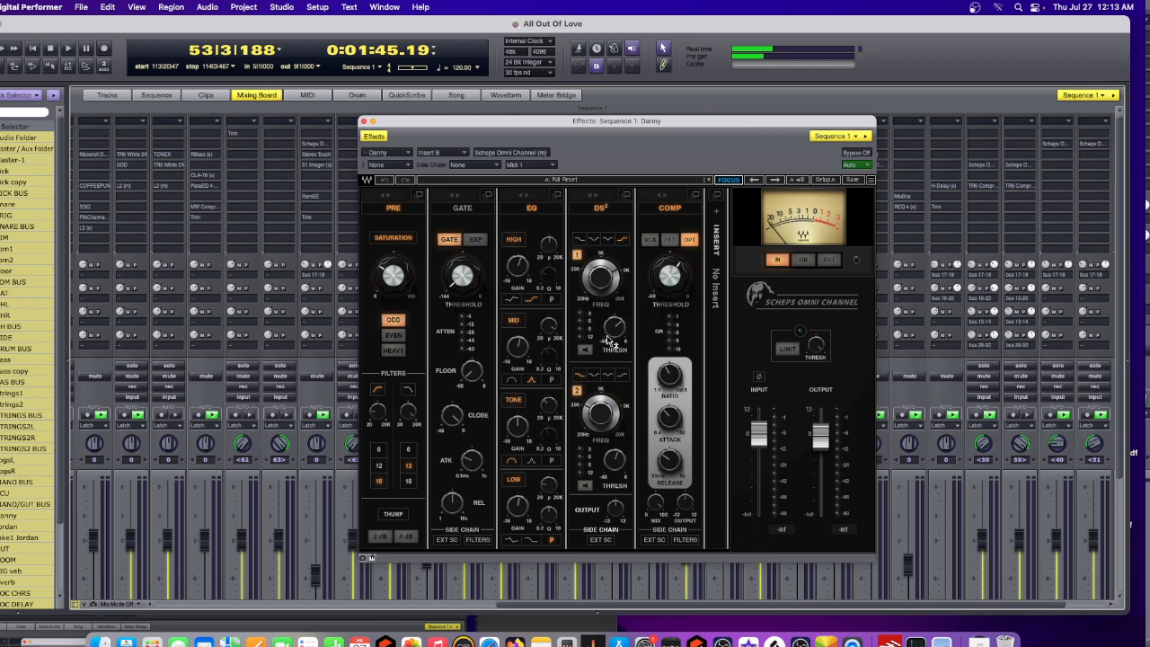
pyautogui.press('space')
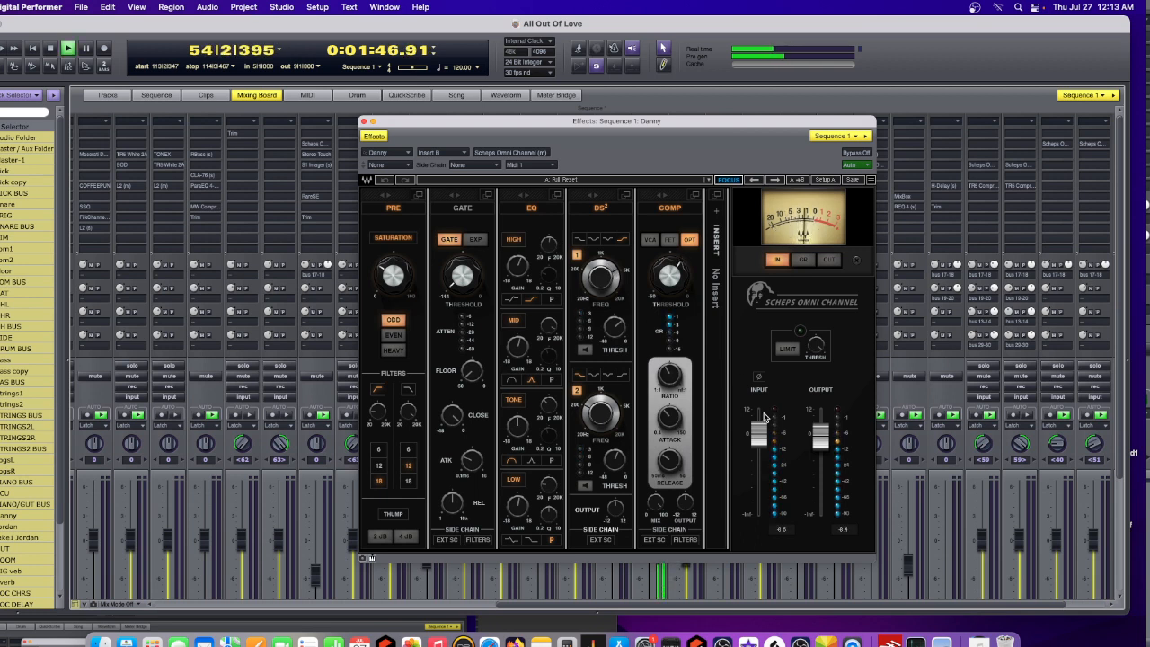
pyautogui.moveTo(594, 431)
pyautogui.press('space')
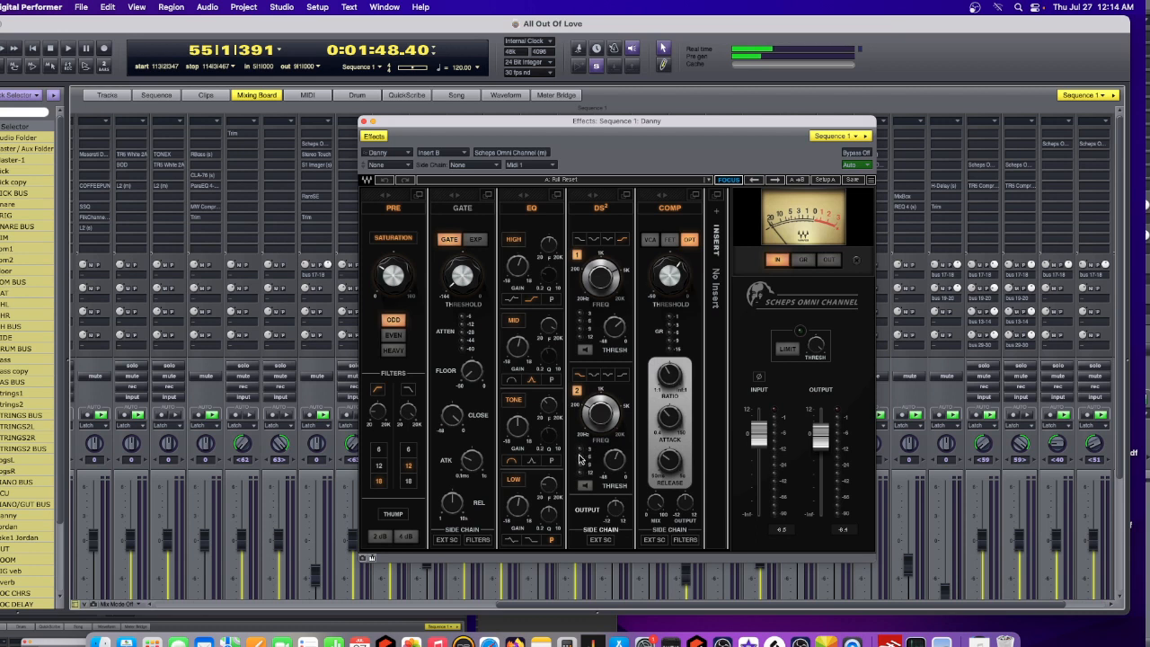
pyautogui.press('space')
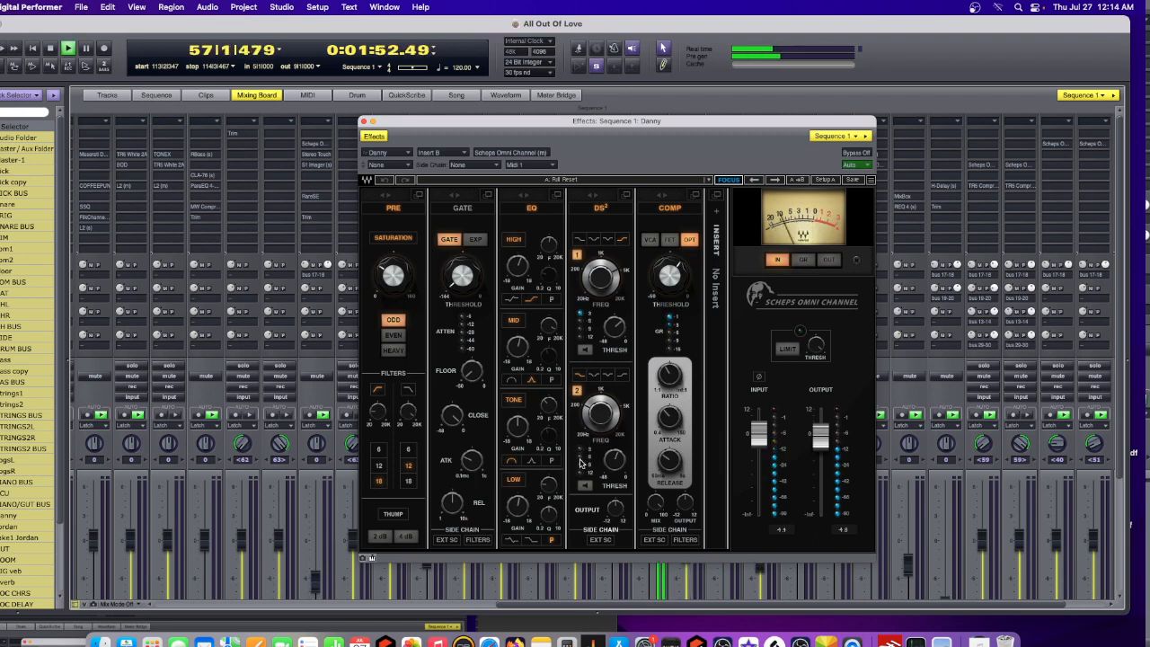
pyautogui.press('space')
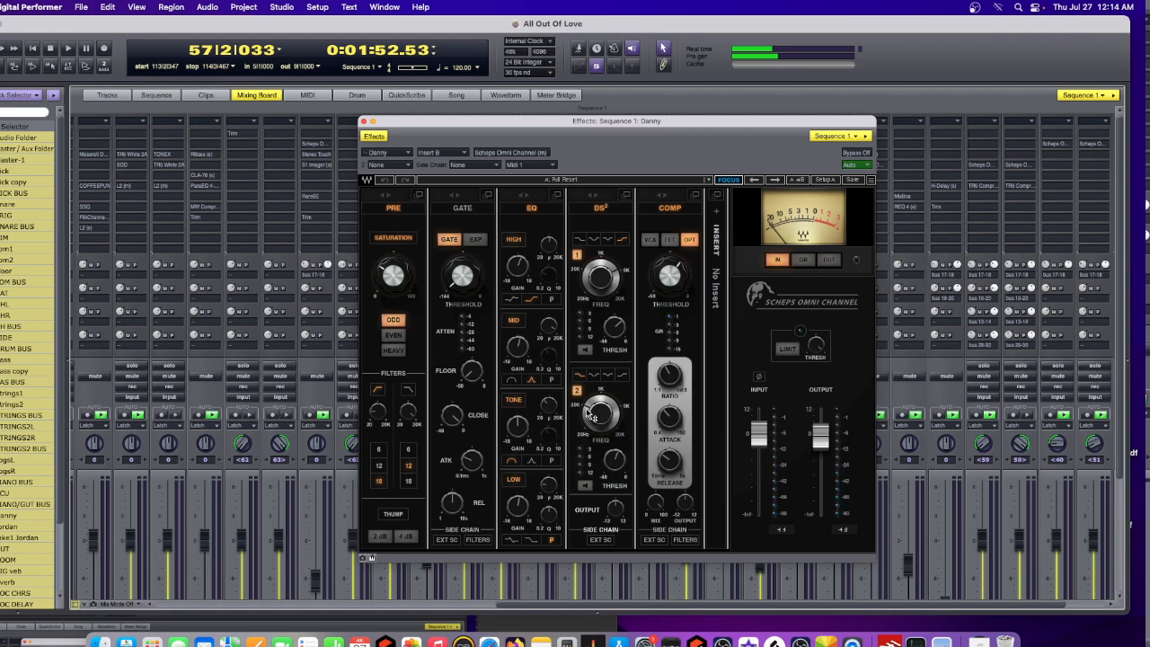
# Play further vocal passages to check the Scheps Omni Channel's compressor gain reduction, and close its window.
pyautogui.moveTo(588, 413)
pyautogui.moveTo(681, 122); pyautogui.dragTo(677, 123)
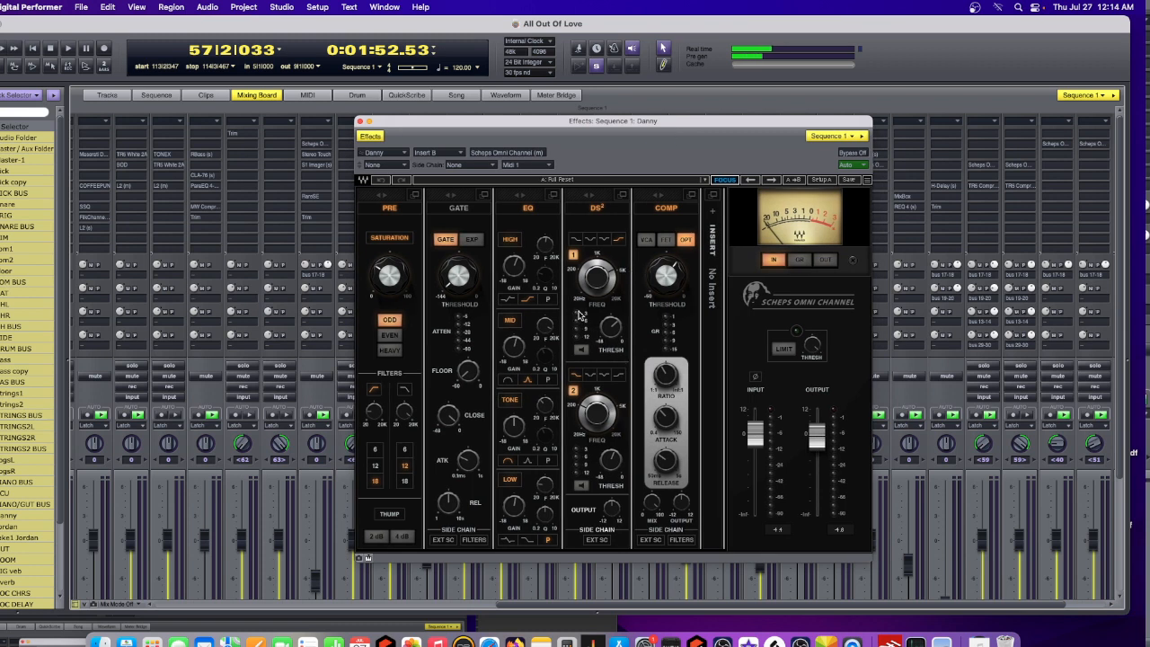
pyautogui.press('space')
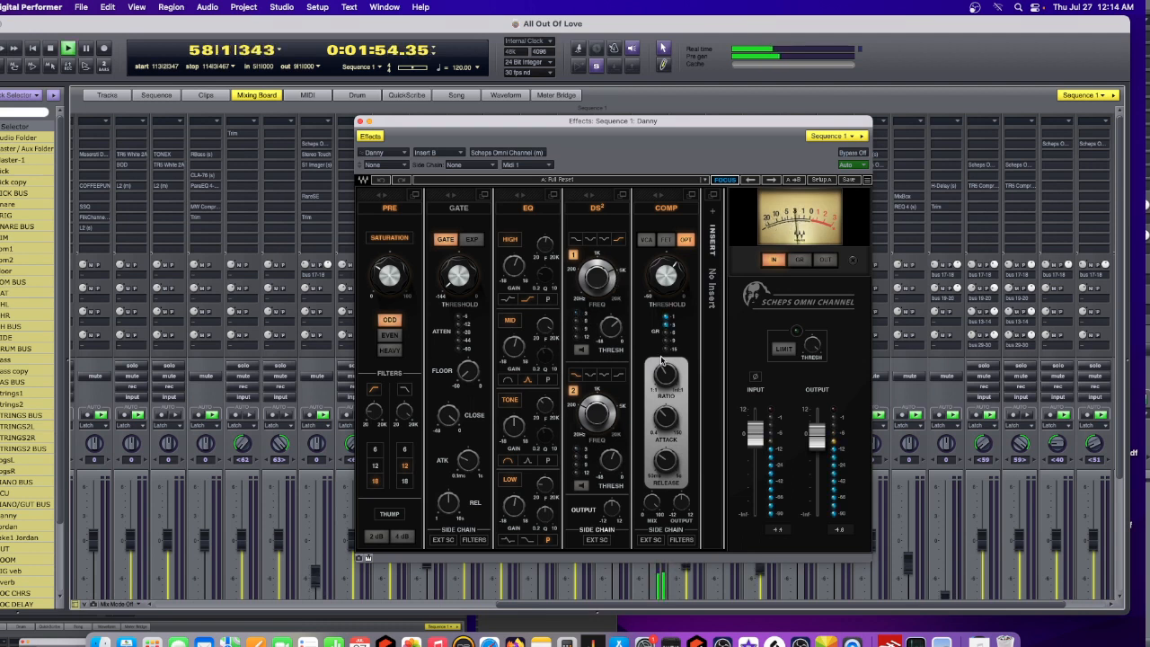
pyautogui.press('space')
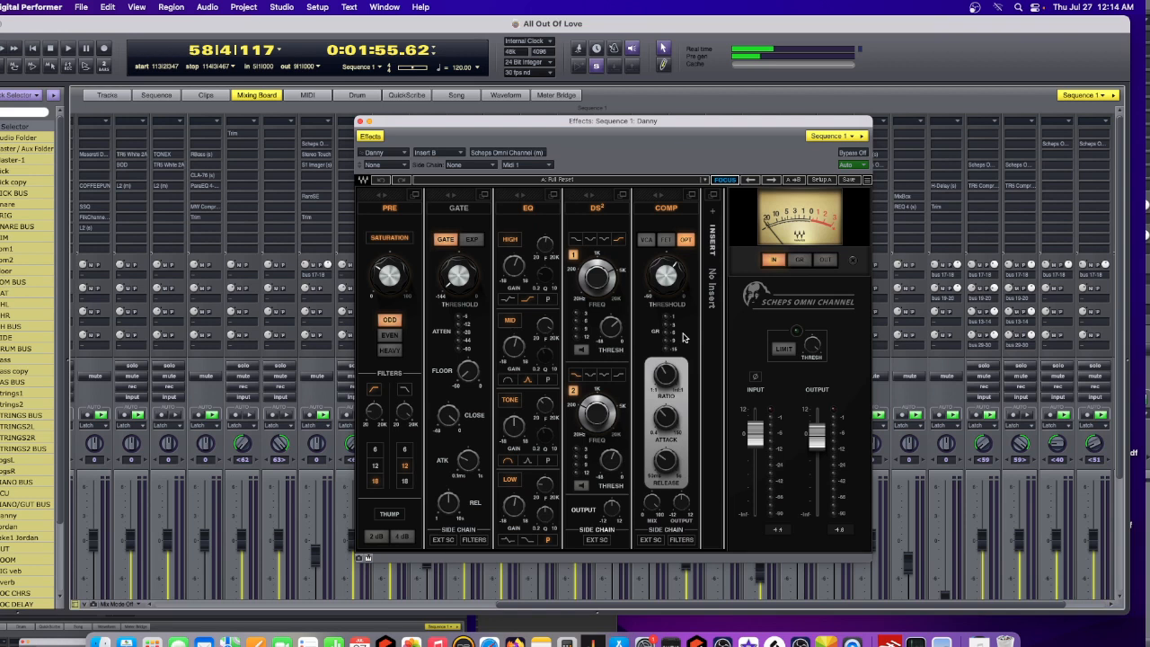
pyautogui.press('space')
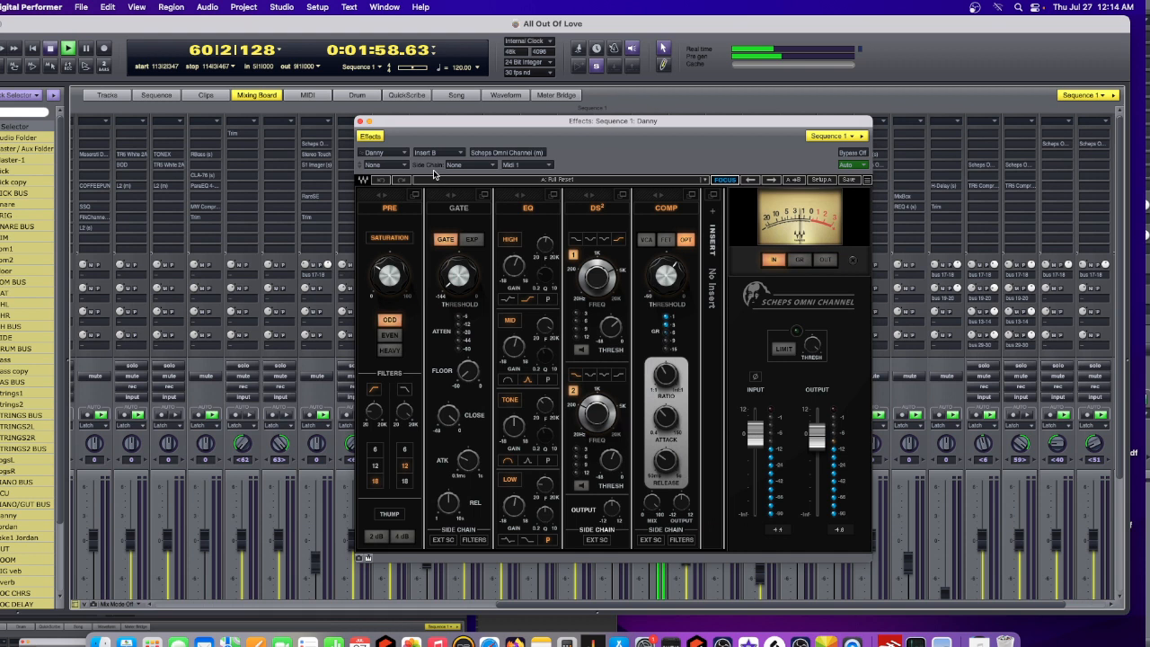
pyautogui.press('space')
pyautogui.click(360, 120)
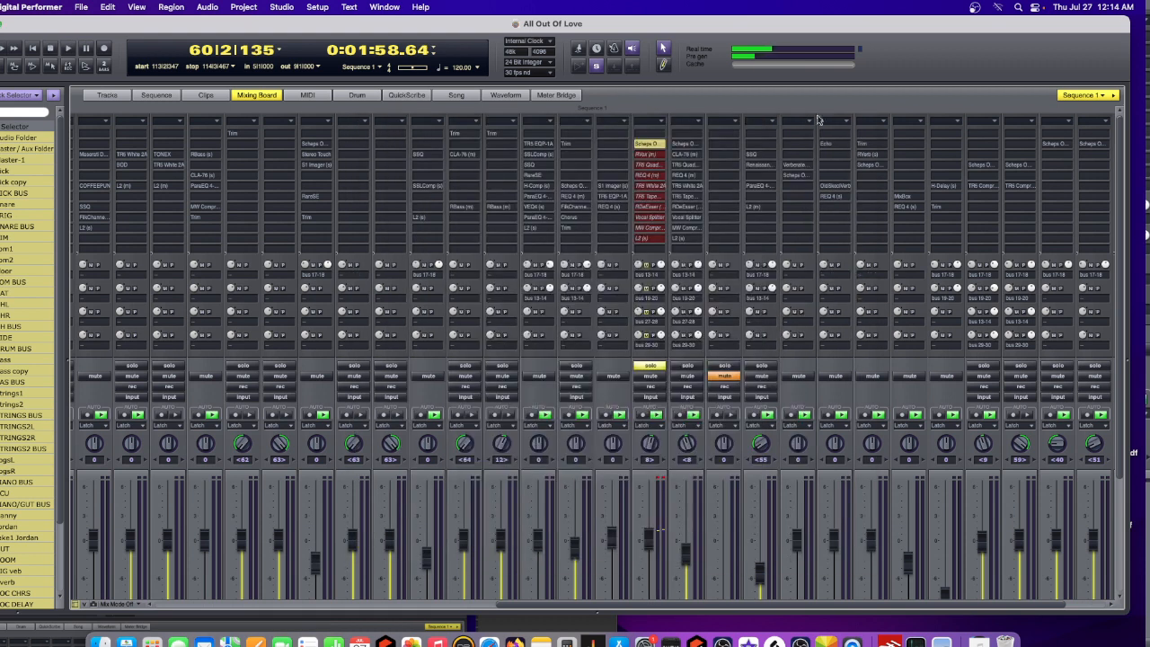
# Enable the vocal's RVox insert, audition it from an earlier part of the song and close its window.
pyautogui.click(647, 154)
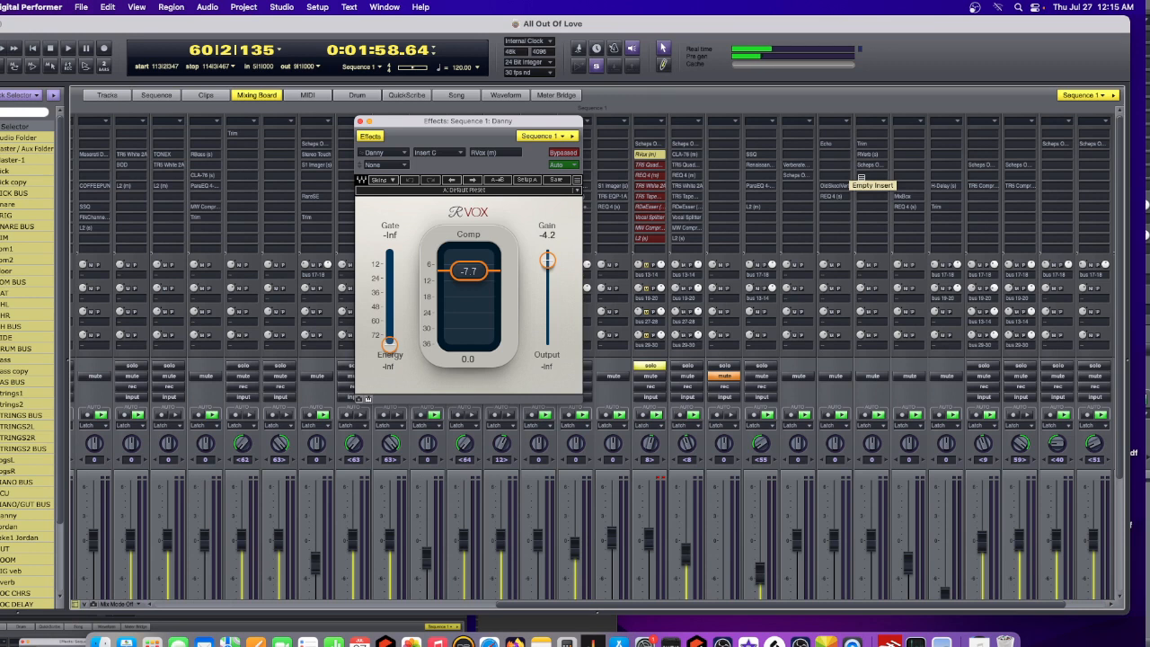
pyautogui.click(554, 152)
pyautogui.press('space')
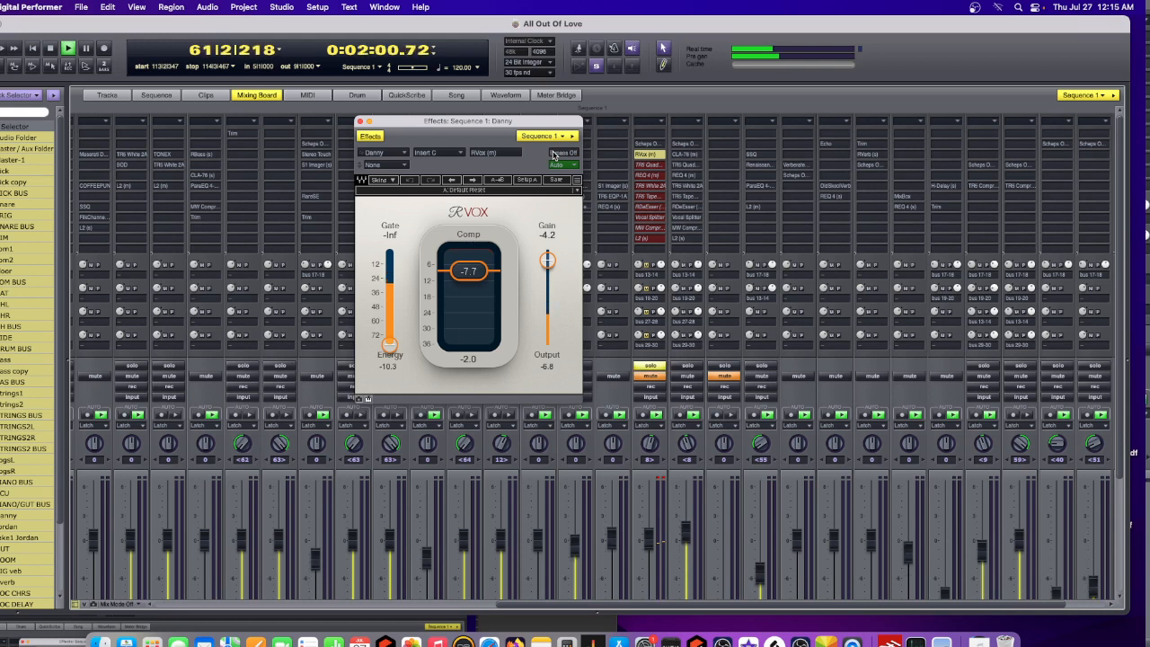
pyautogui.moveTo(227, 51); pyautogui.dragTo(226, 125)
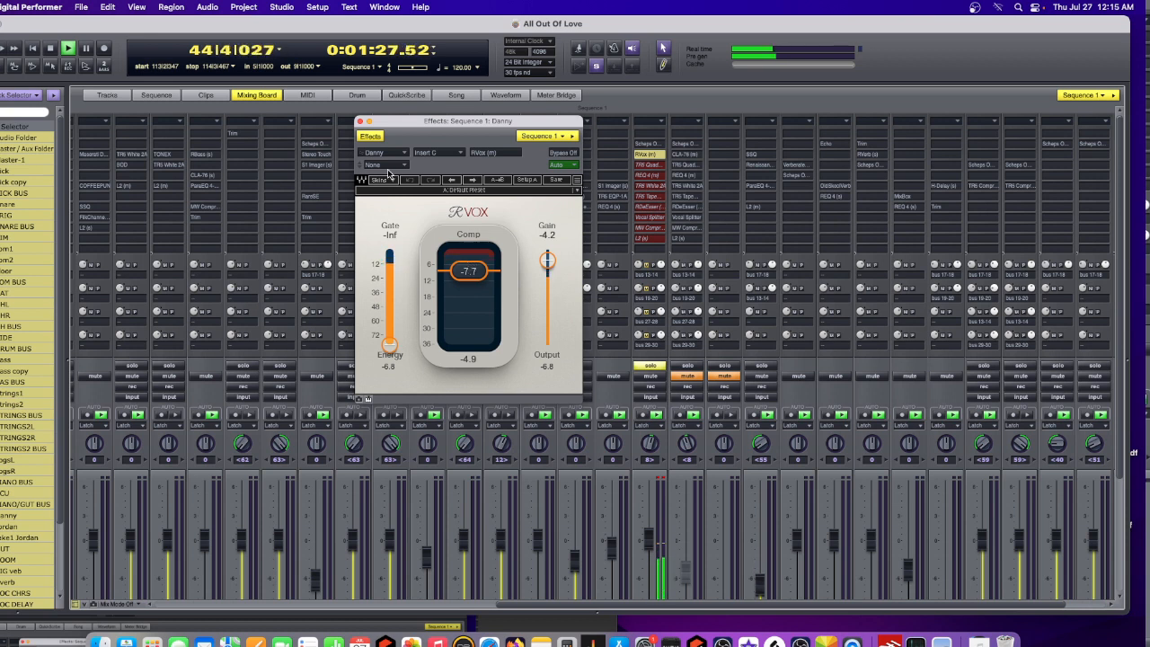
pyautogui.press('space')
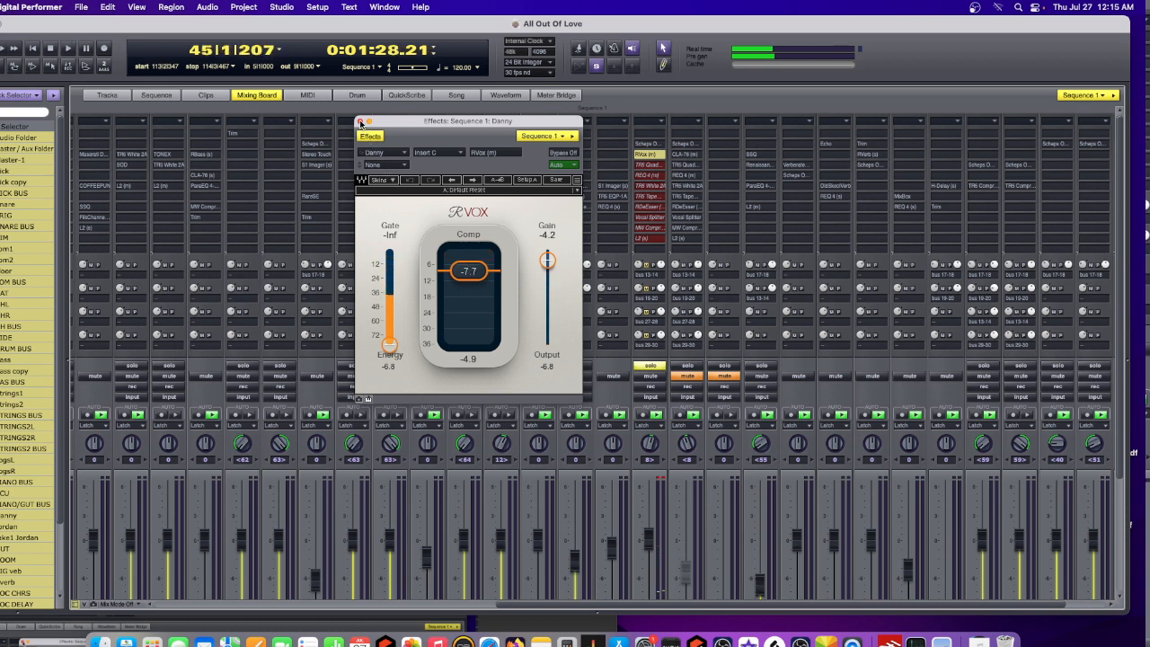
pyautogui.click(360, 121)
# Open the vocal's TR6 Quad Compressor insert, take it out of bypass and audition its four-band compression.
pyautogui.doubleClick(654, 163)
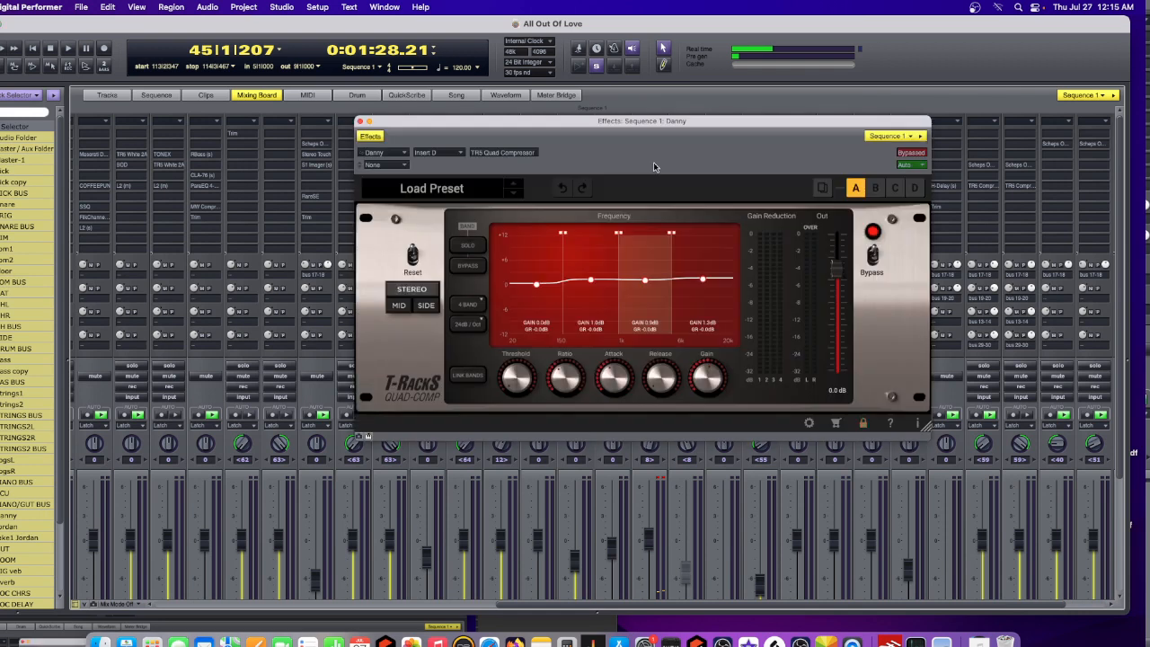
pyautogui.moveTo(721, 122); pyautogui.dragTo(656, 152)
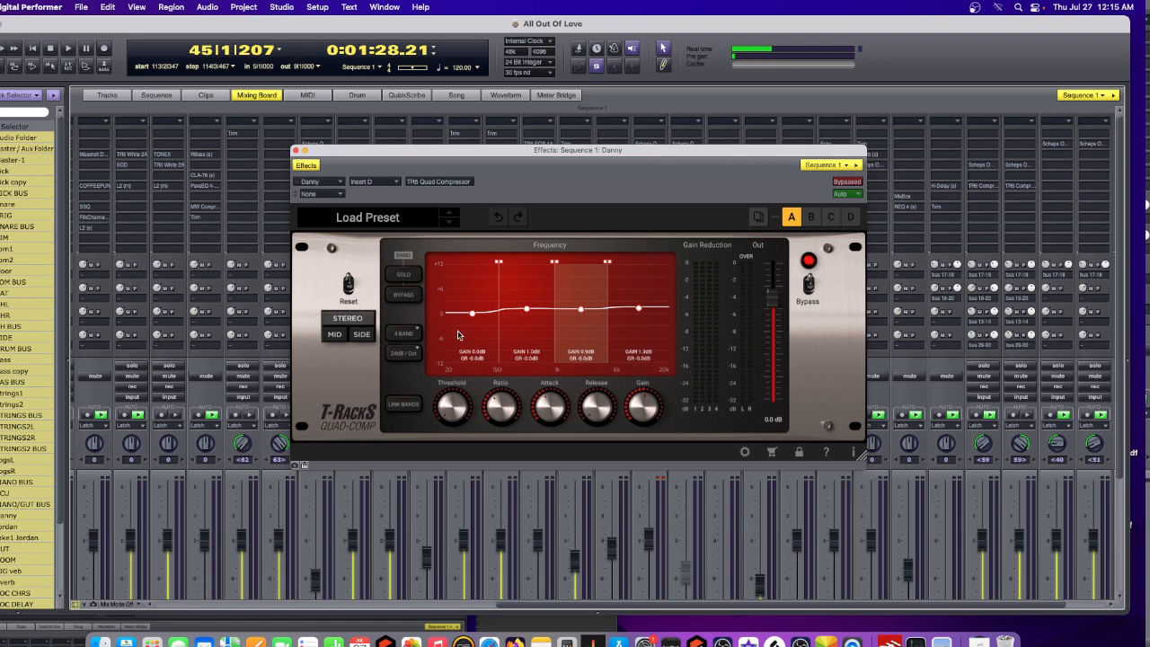
pyautogui.press('space')
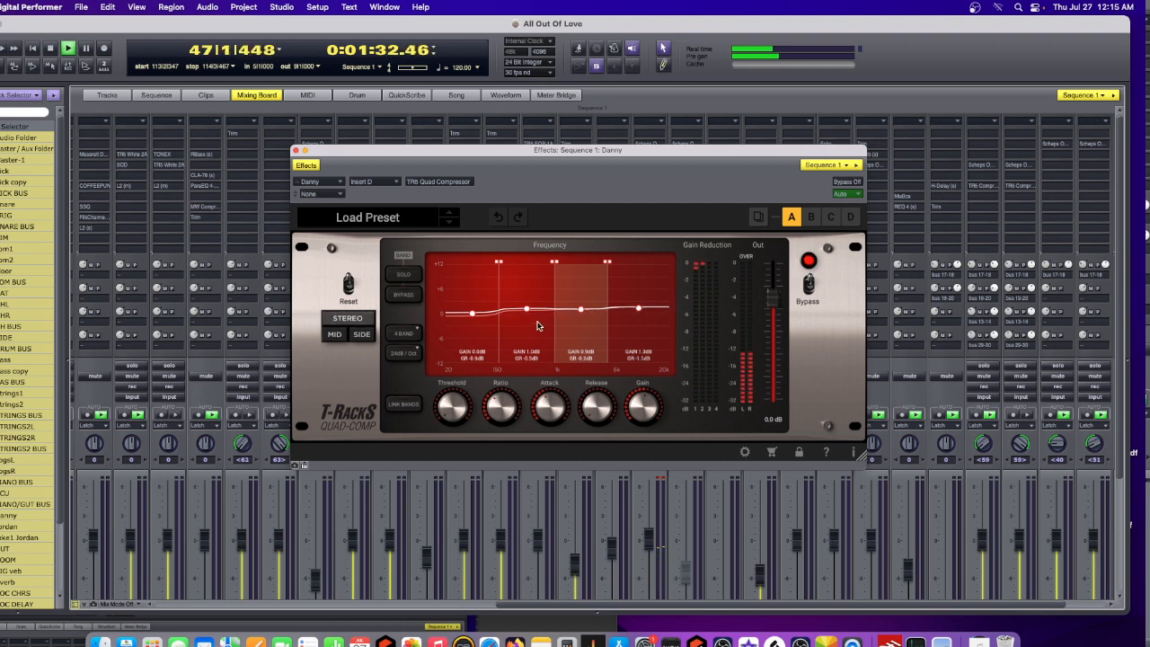
pyautogui.press('space')
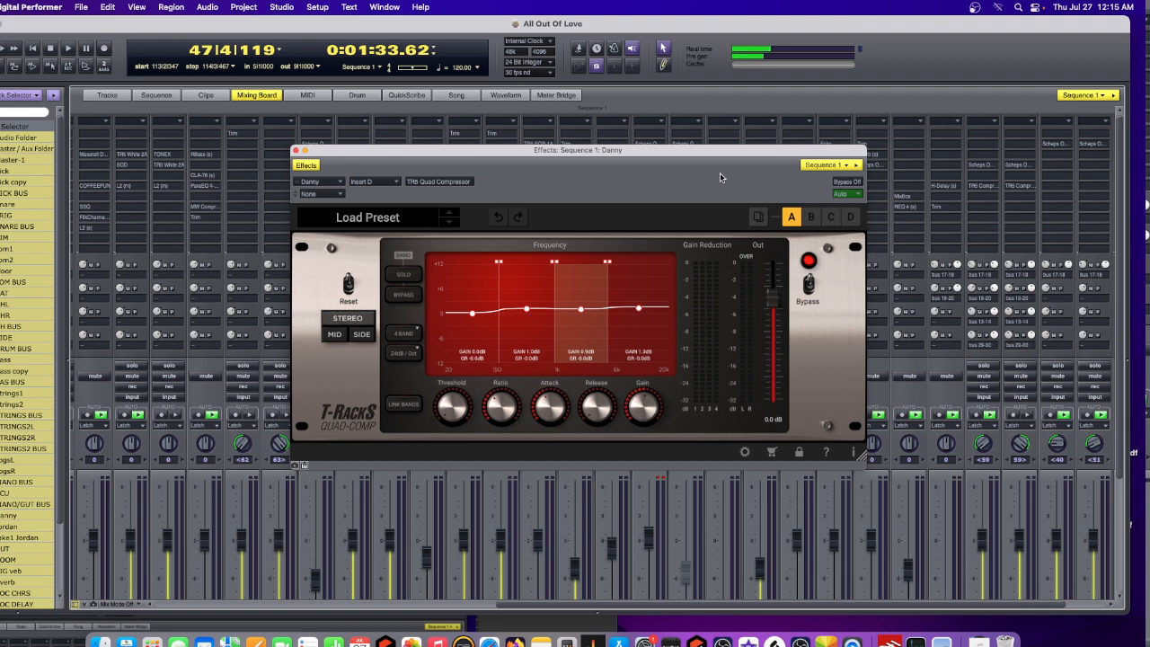
pyautogui.press('space')
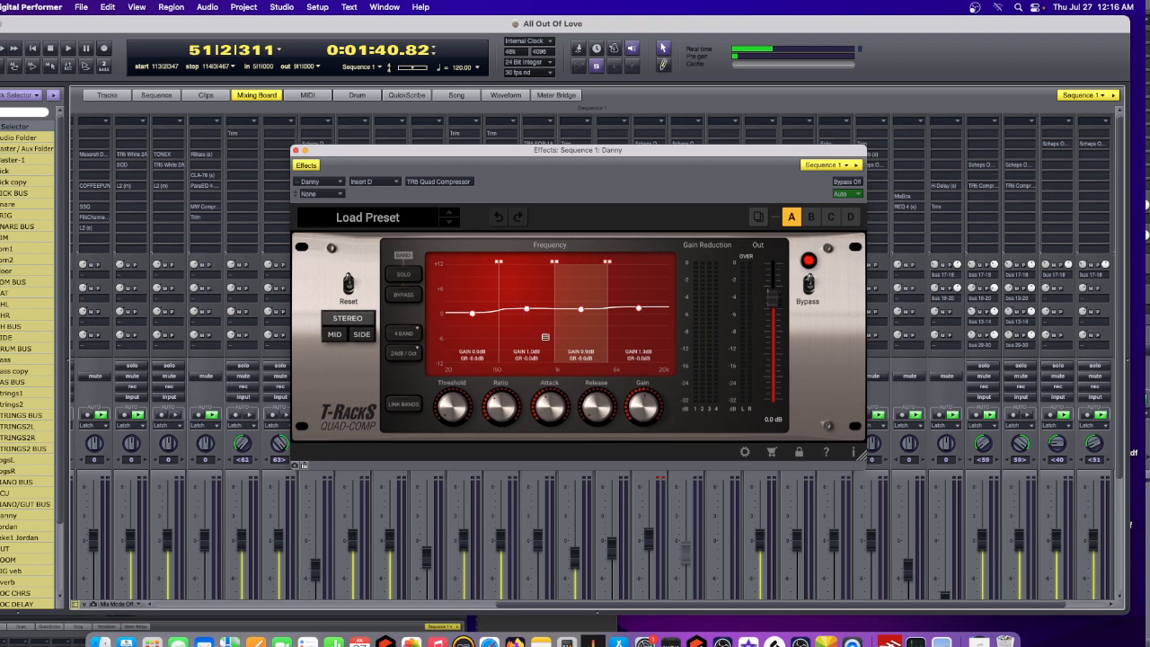
# Play a further vocal passage through the TR6 Quad Compressor to check its band gain reduction, and close its window.
pyautogui.press('space')
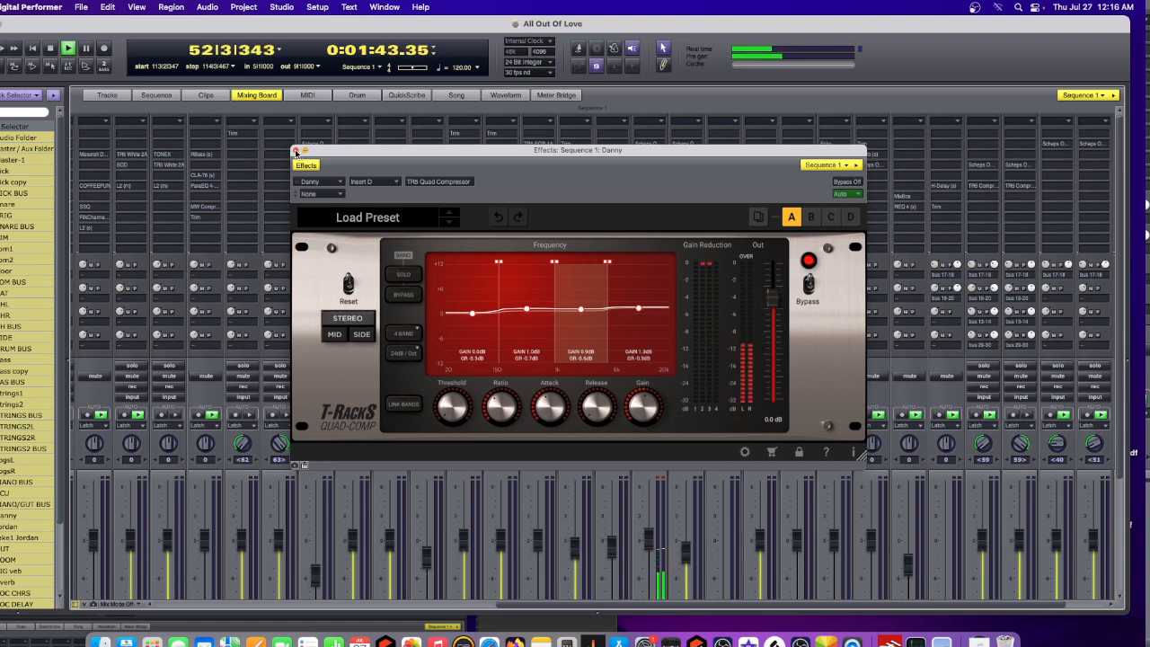
pyautogui.click(296, 151)
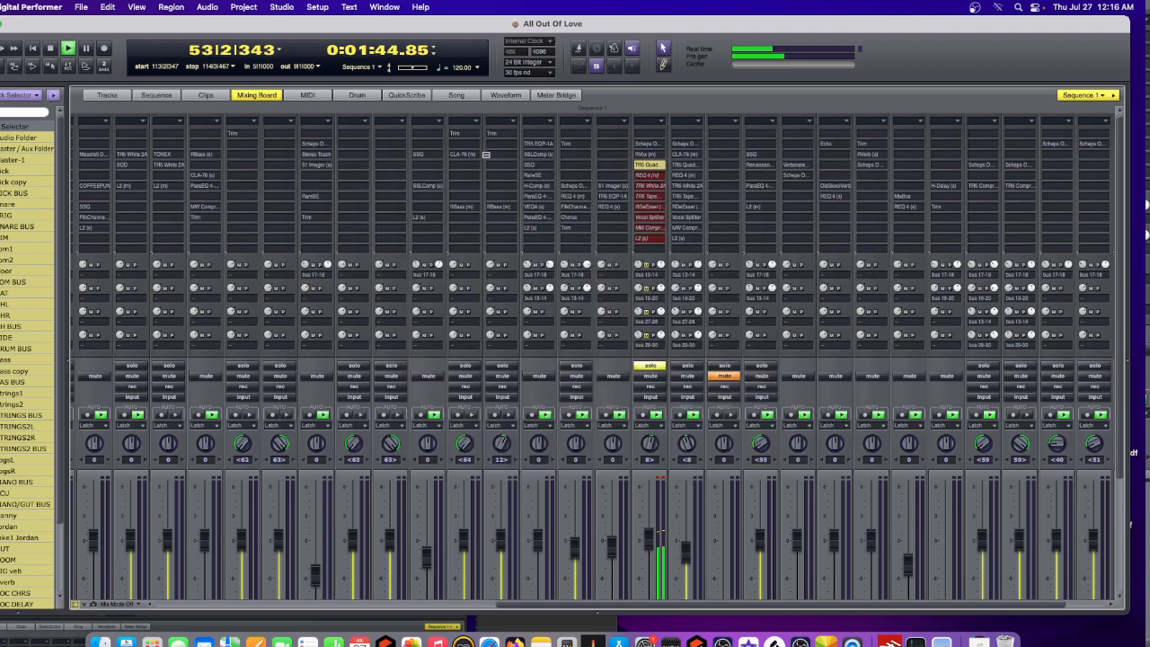
# Return the song position to measure 38, examine the EQ curve of the vocal's REQ 4 insert and close its window.
pyautogui.click(650, 177)
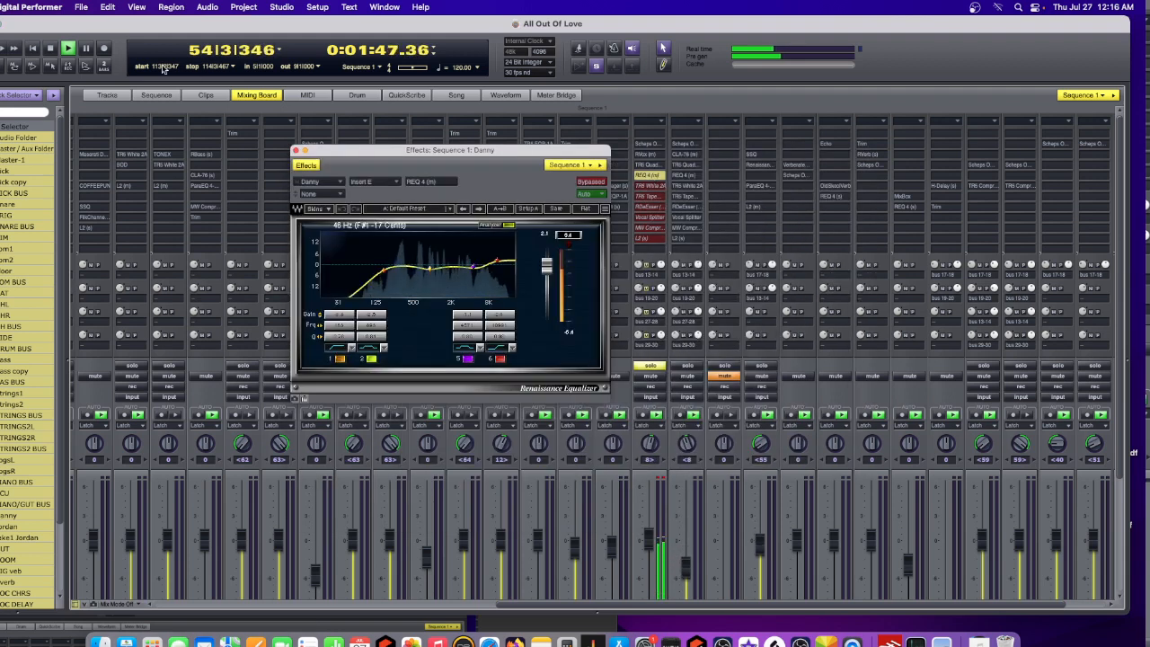
pyautogui.moveTo(226, 51); pyautogui.dragTo(226, 108)
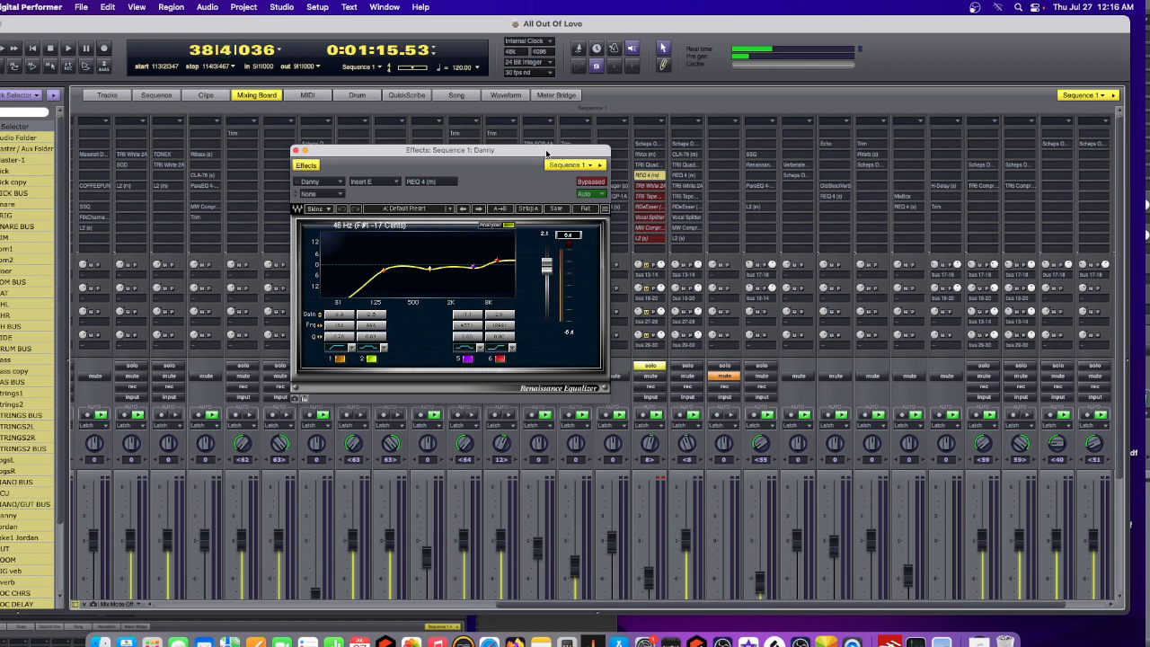
pyautogui.moveTo(547, 151); pyautogui.dragTo(661, 148)
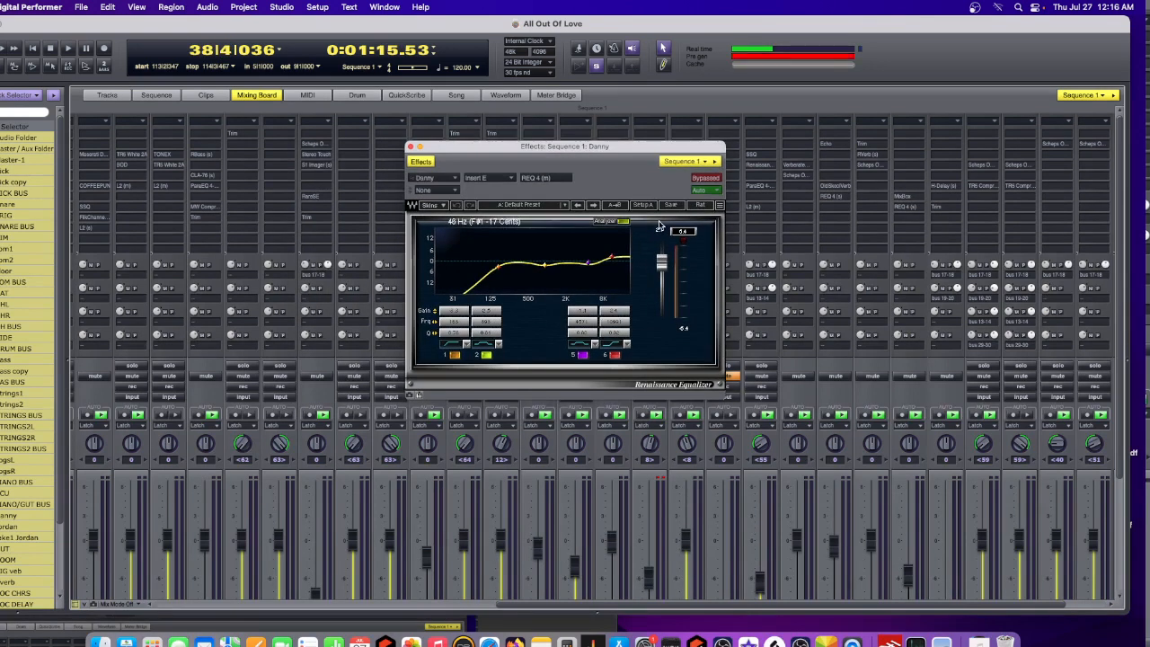
pyautogui.moveTo(688, 146); pyautogui.dragTo(592, 163)
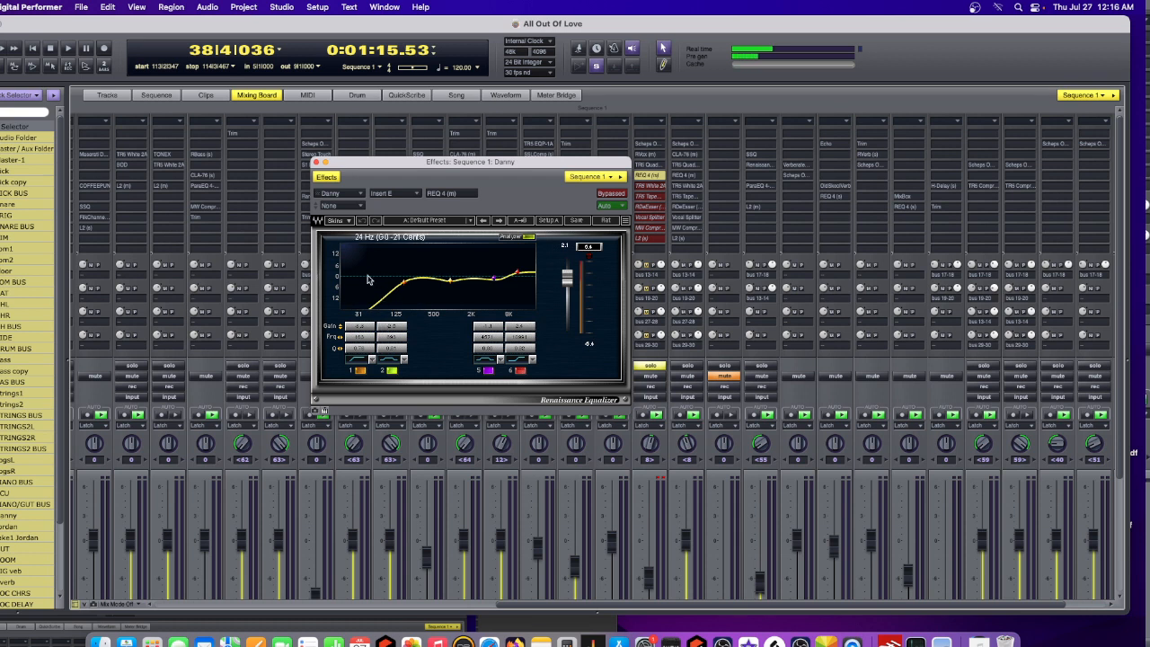
pyautogui.click(315, 163)
# Open the vocal's TR6 White 2A insert and play the vocal from measure 38 with the plug-in still bypassed.
pyautogui.click(659, 185)
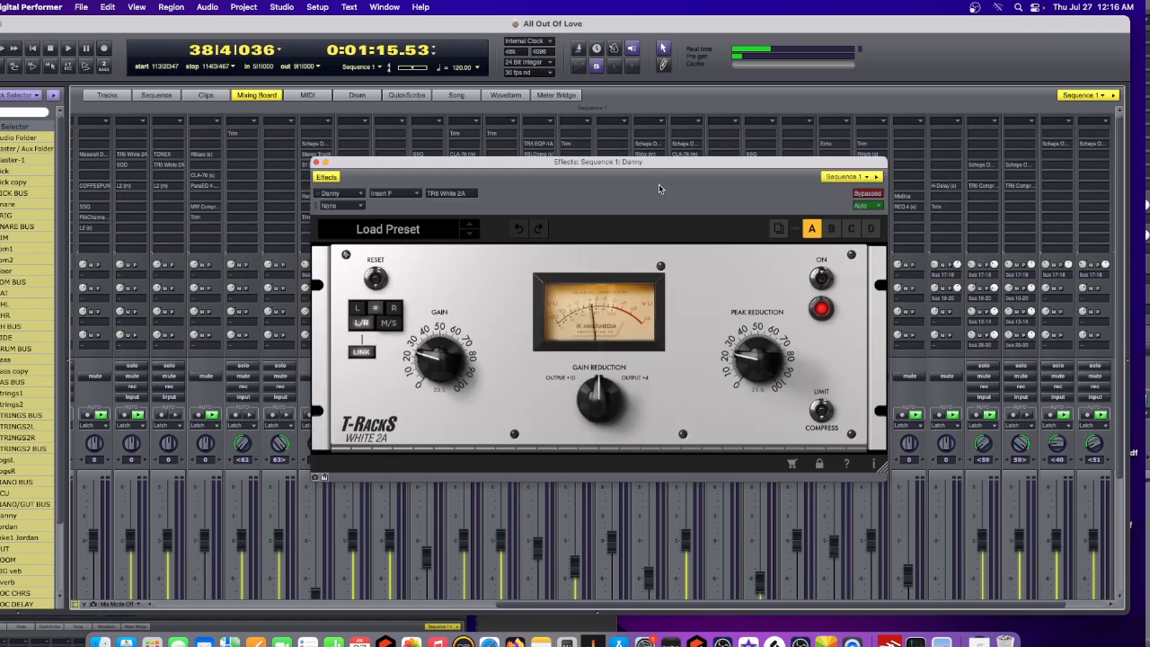
pyautogui.moveTo(693, 167); pyautogui.dragTo(638, 150)
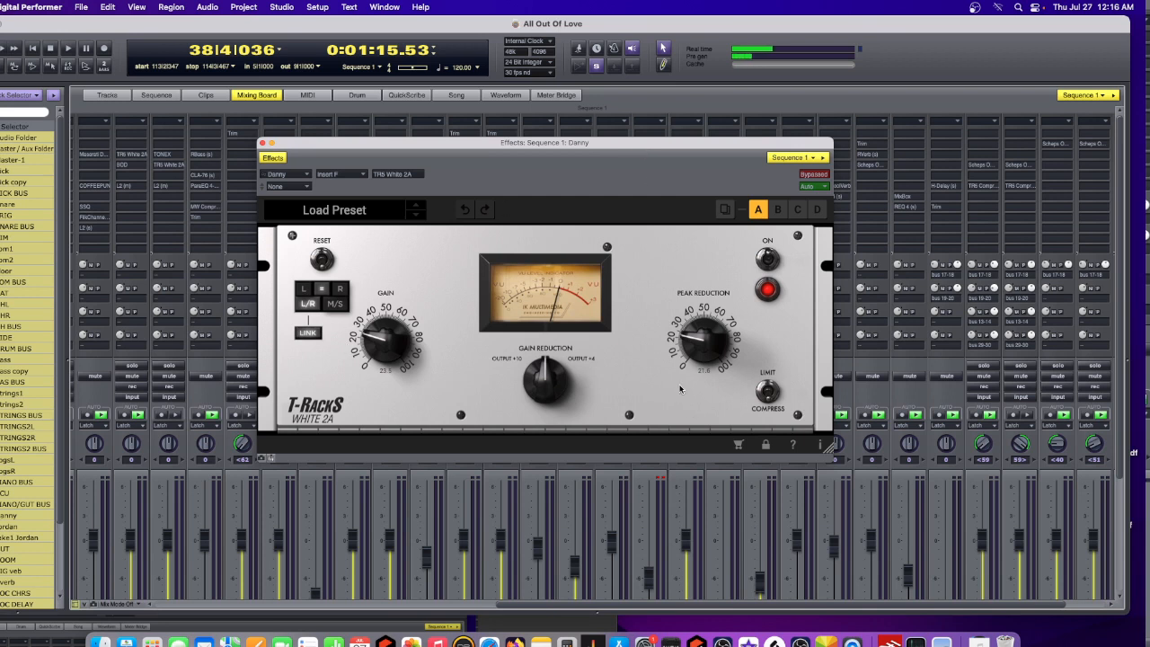
pyautogui.press('space')
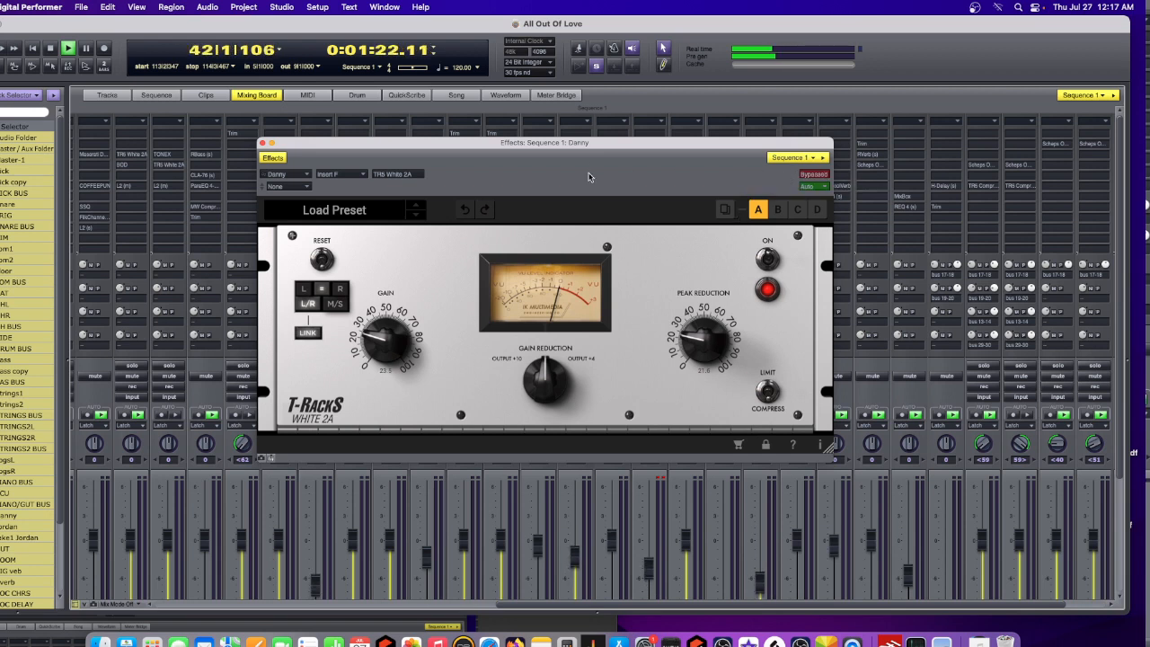
pyautogui.moveTo(694, 151); pyautogui.dragTo(758, 145)
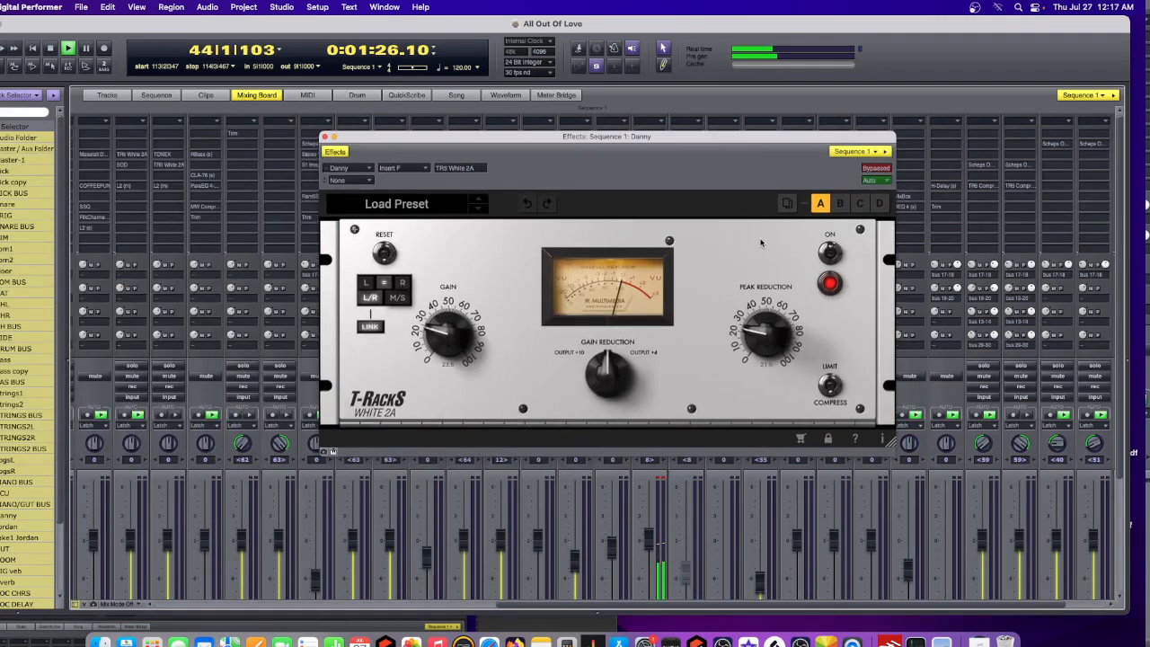
# Compare the vocal with the White 2A active and bypassed during playback, leave it active and close its window.
pyautogui.click(875, 169)
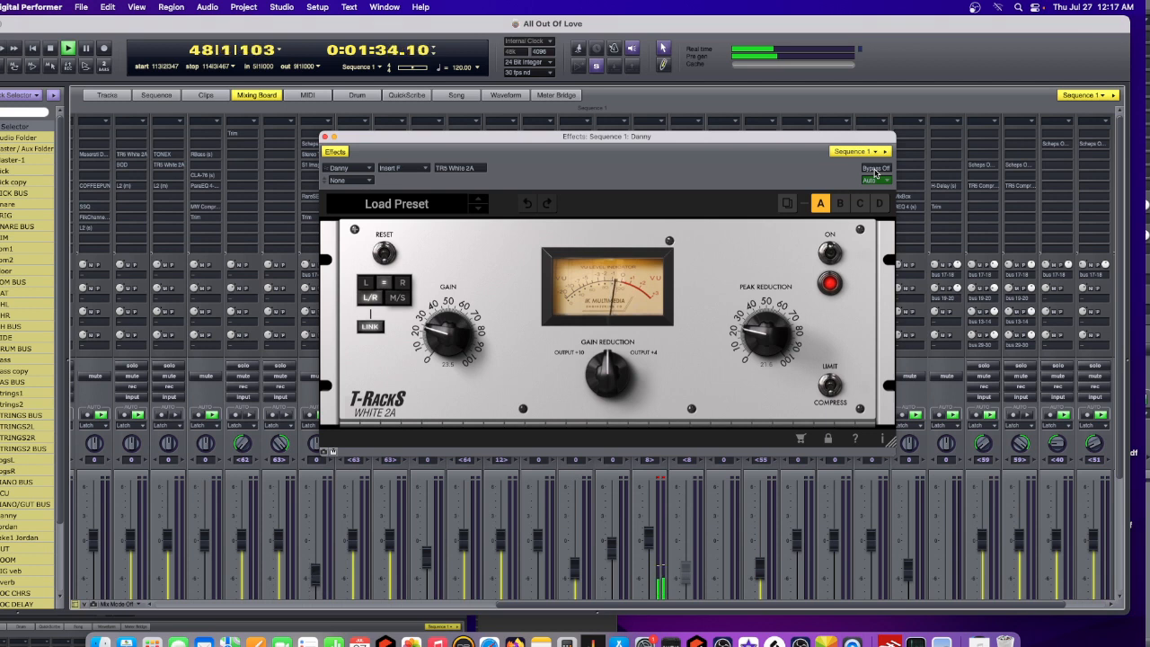
pyautogui.click(877, 169)
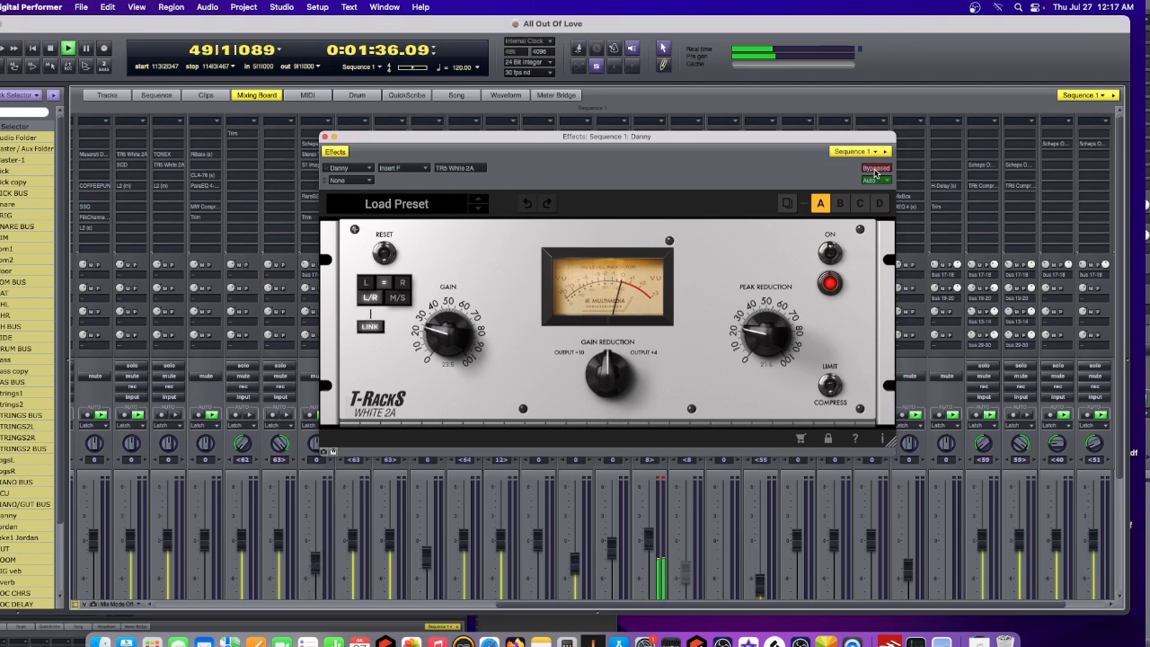
pyautogui.click(876, 169)
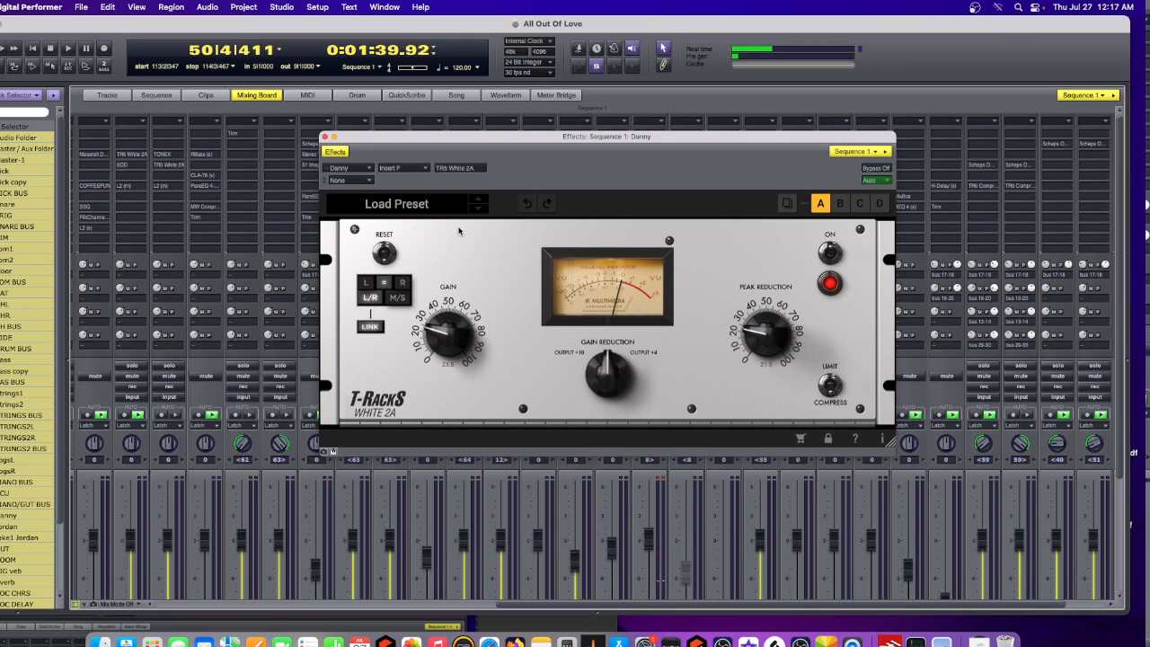
pyautogui.press('space')
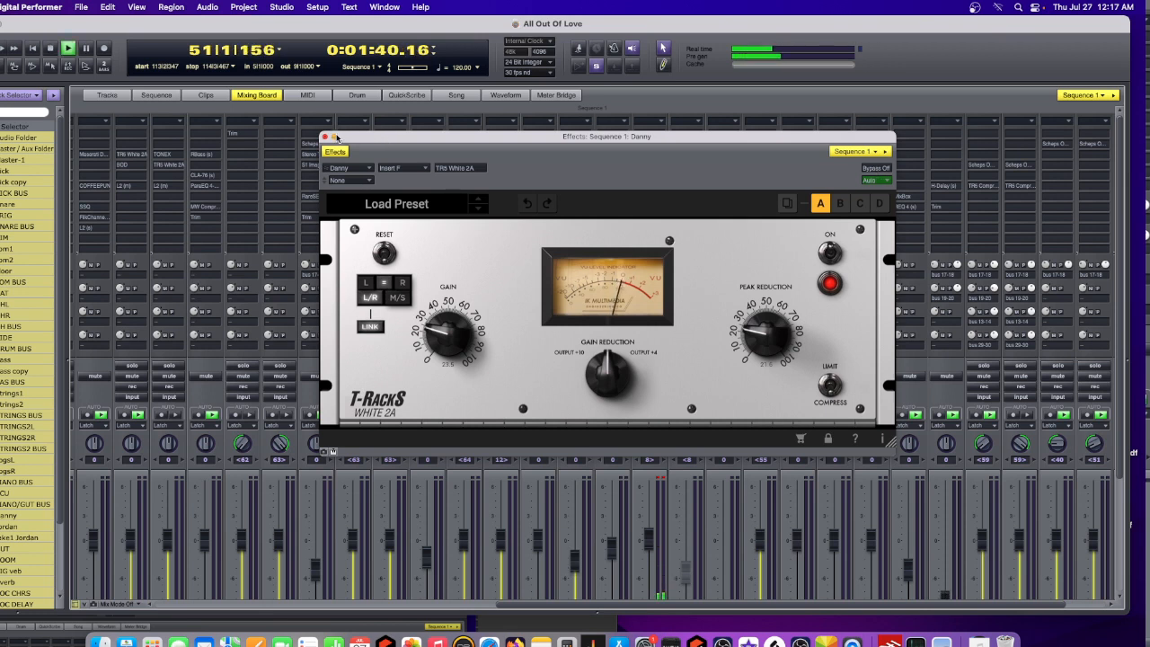
pyautogui.click(324, 137)
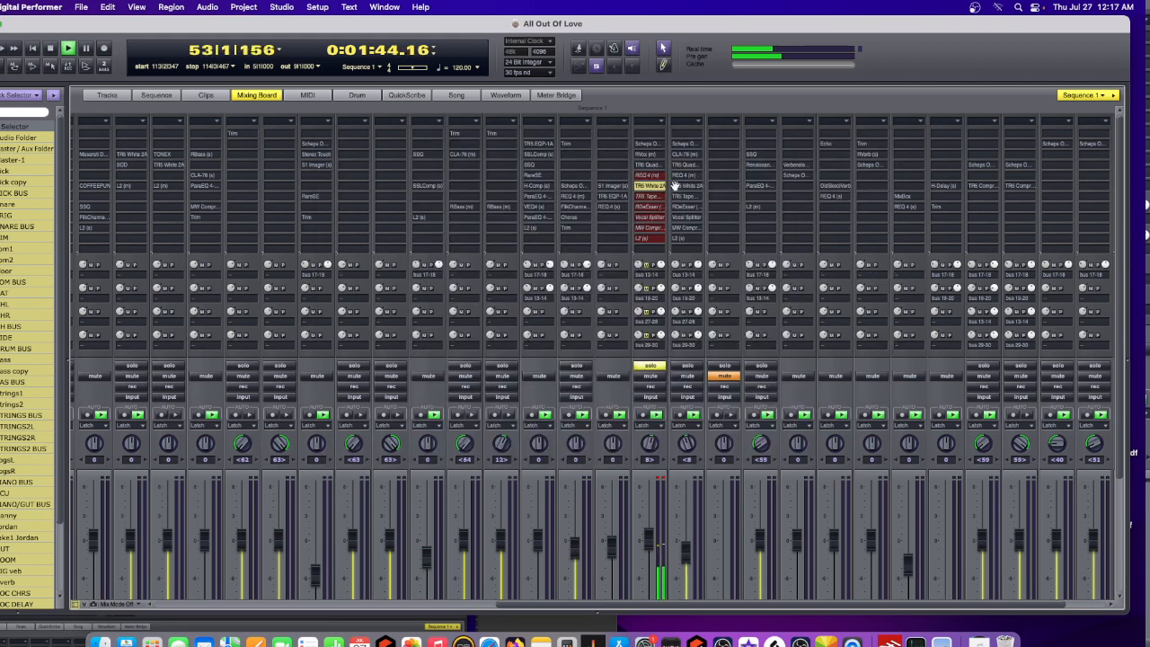
# Take the vocal's REQ 4 insert out of bypass, recheck the White 2A's gain reduction meter during playback and close its window.
pyautogui.click(655, 176)
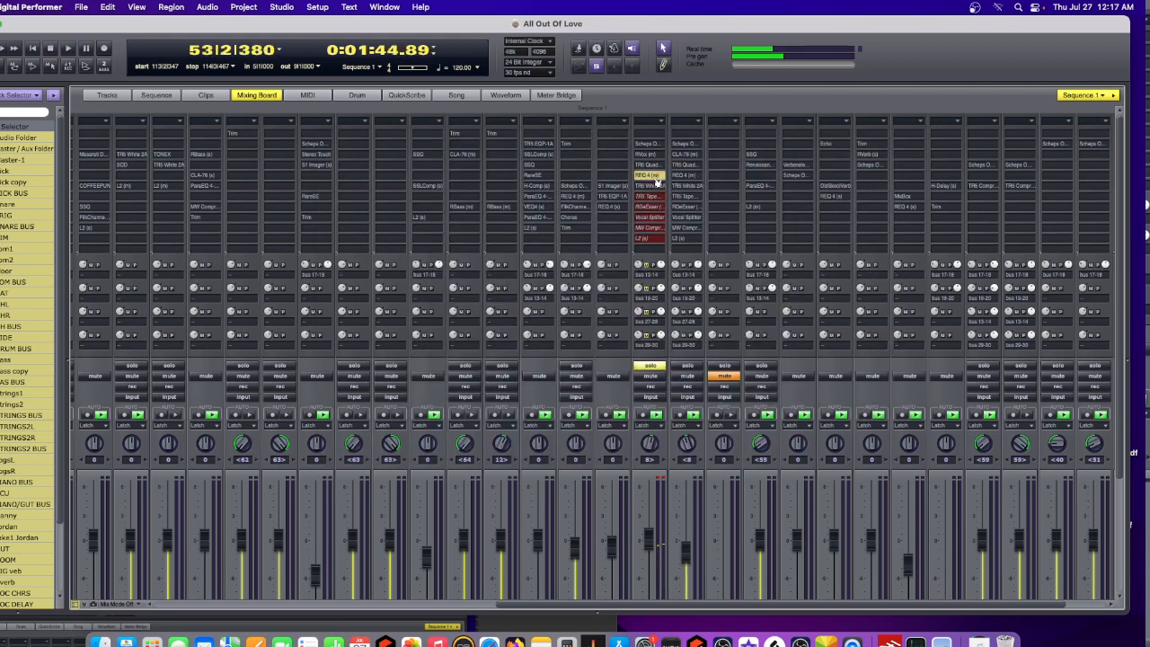
pyautogui.doubleClick(649, 185)
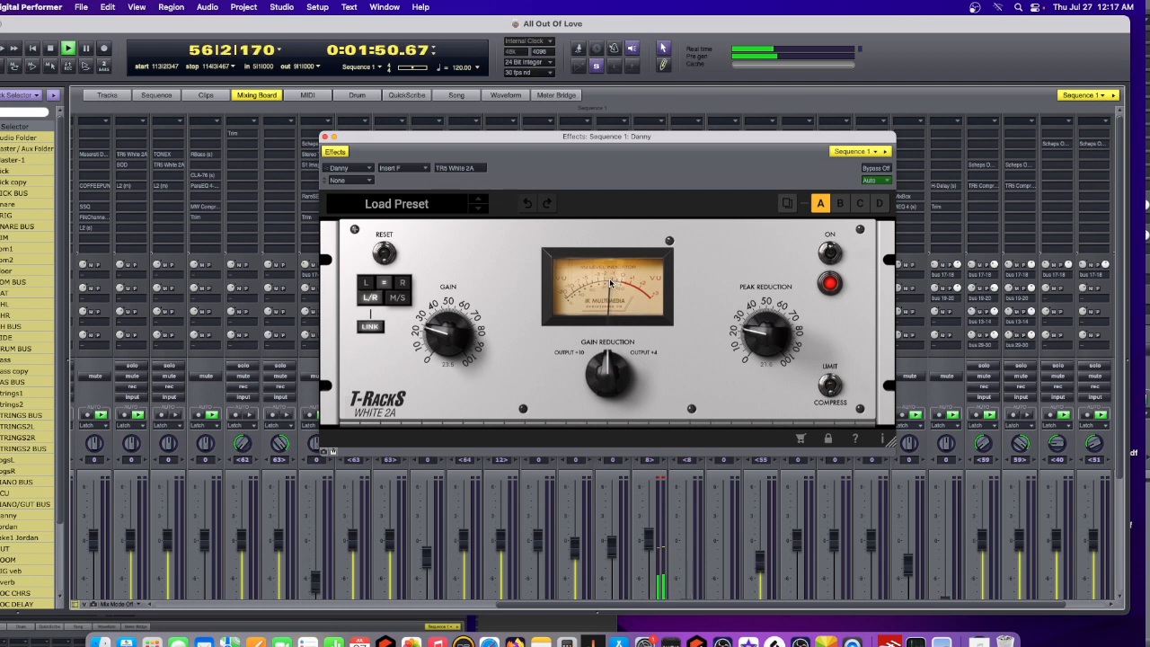
pyautogui.click(325, 138)
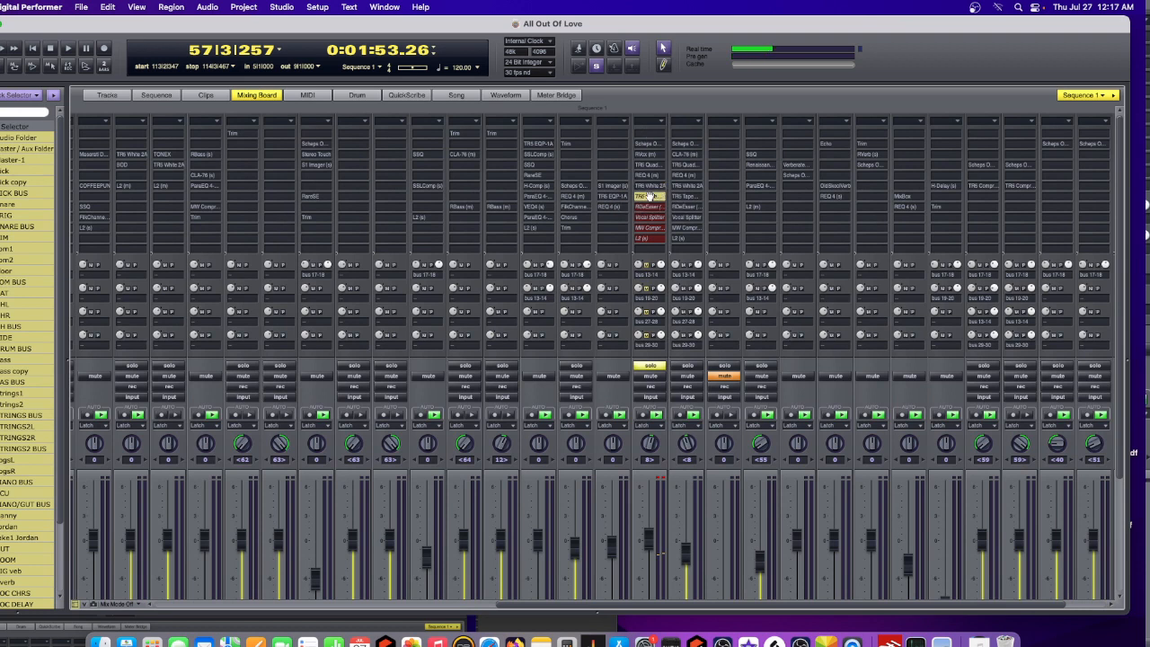
# Take the vocal's TR6 Tape Machine 24 insert out of bypass, audition it from an earlier part of the song and close its window.
pyautogui.doubleClick(651, 195)
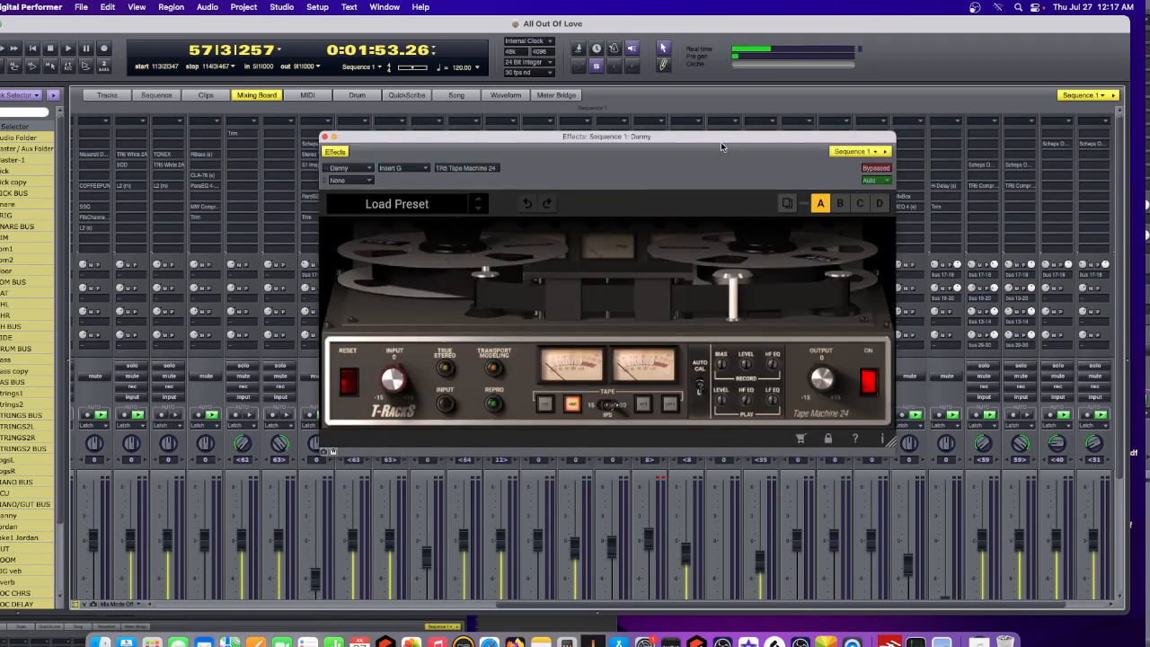
pyautogui.moveTo(724, 141); pyautogui.dragTo(704, 163)
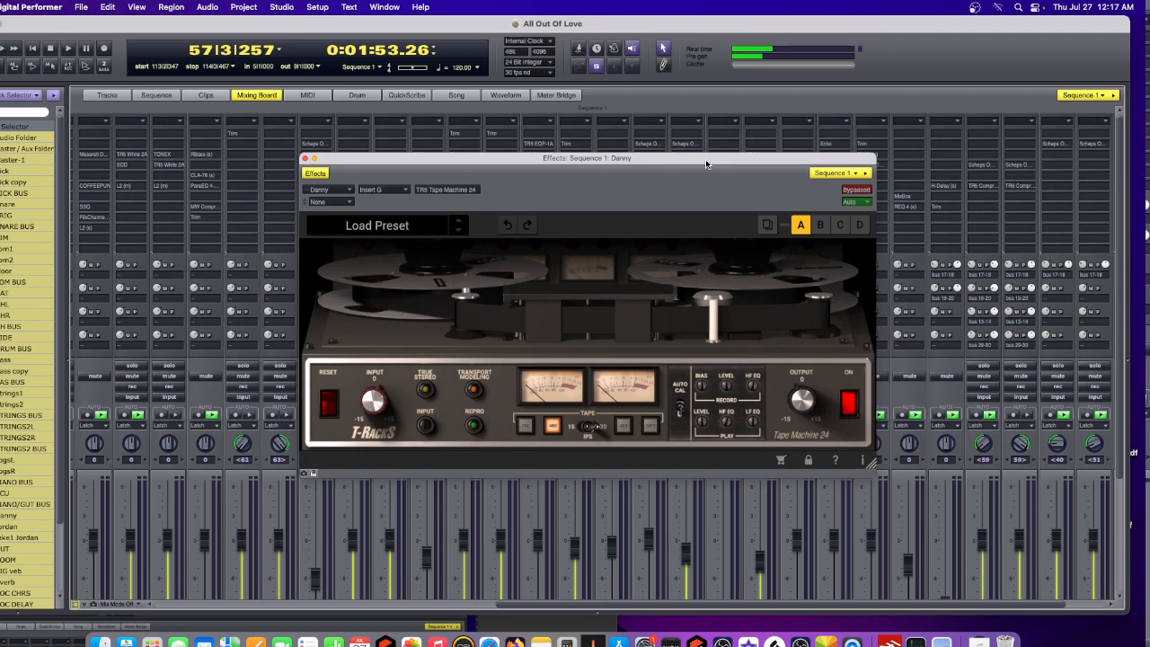
pyautogui.click(854, 189)
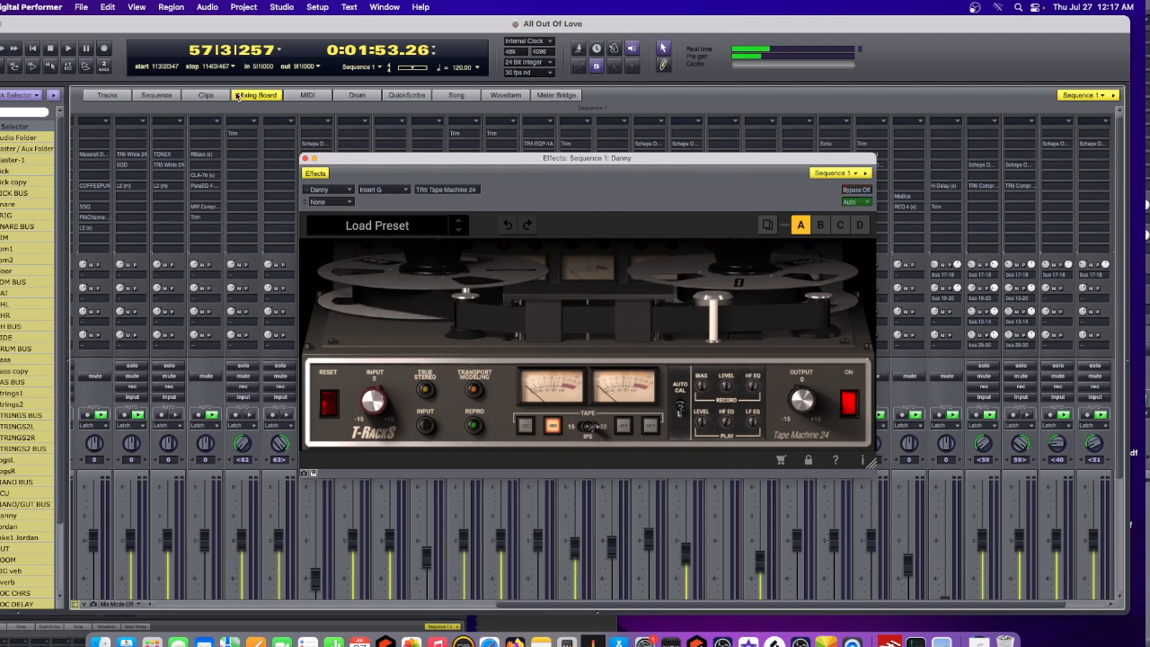
pyautogui.moveTo(226, 51); pyautogui.dragTo(225, 52)
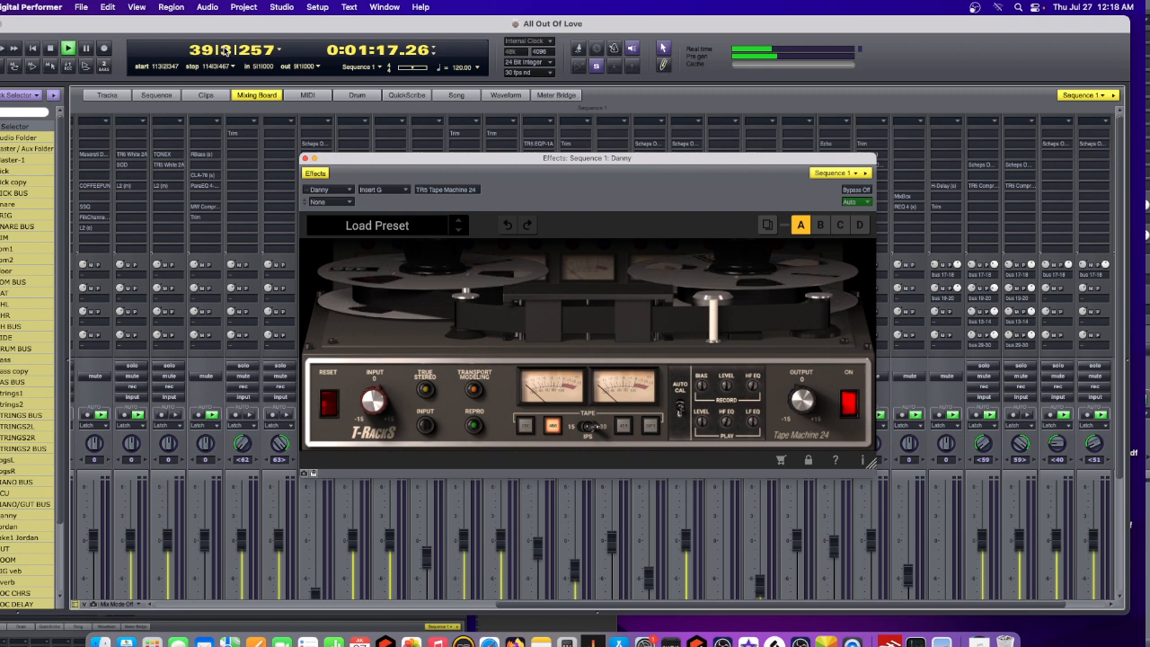
pyautogui.press('space')
pyautogui.moveTo(228, 50); pyautogui.dragTo(229, 47)
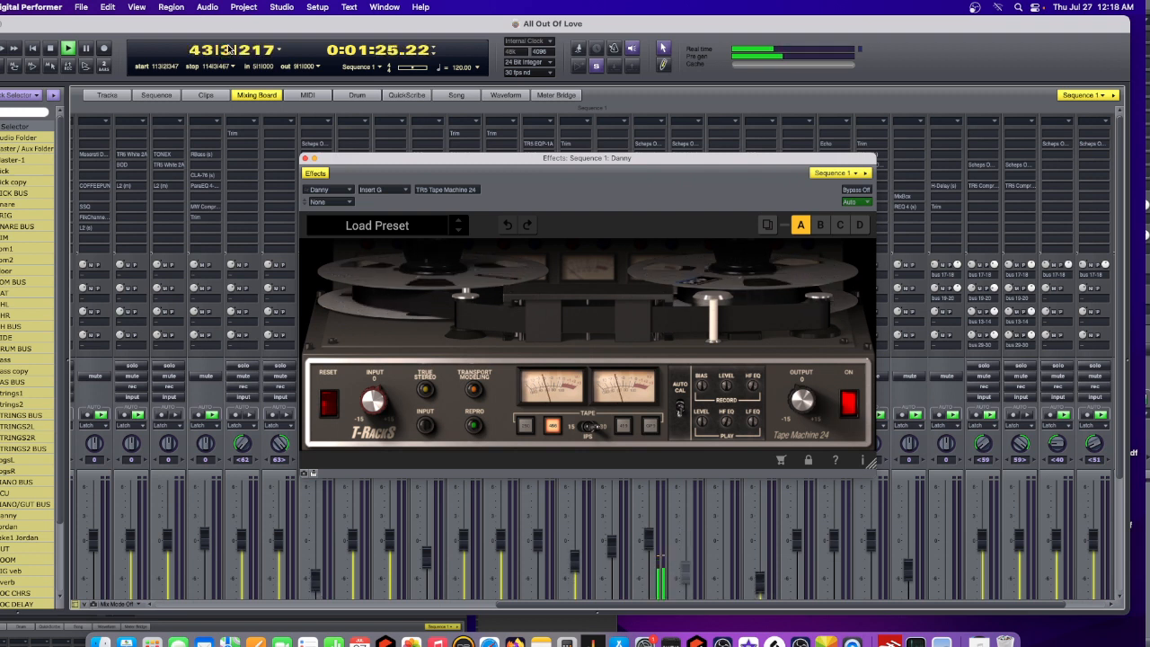
pyautogui.click(304, 158)
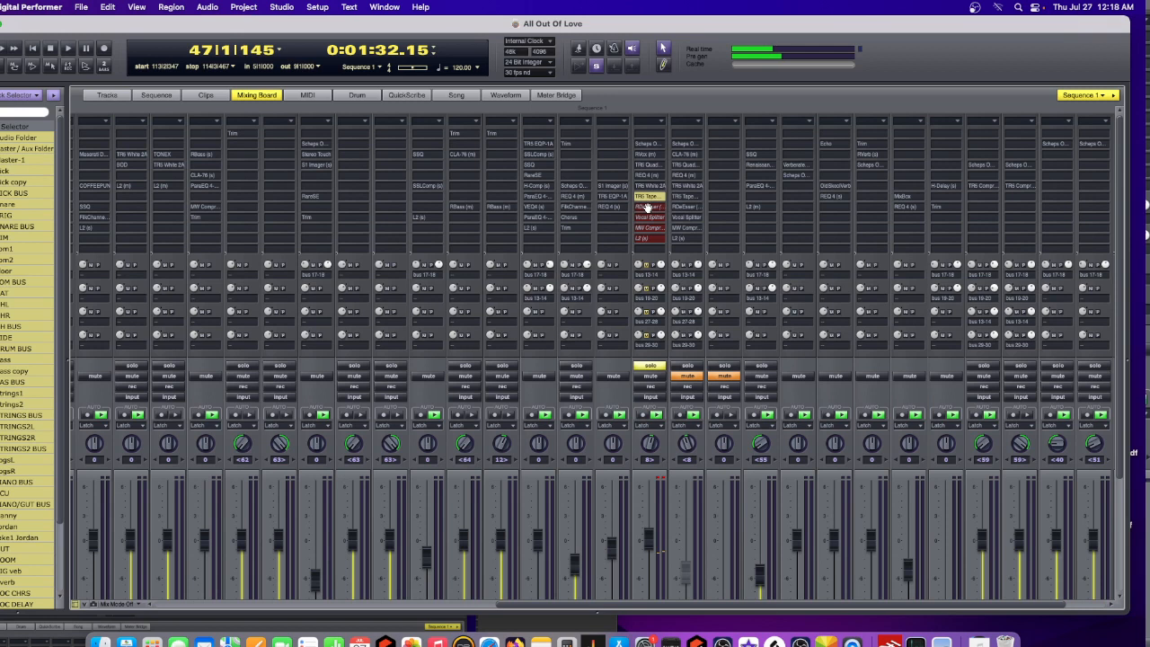
# Take the vocal's RDeEsser insert out of bypass, play a short passage to check its attenuation and close its window.
pyautogui.click(647, 208)
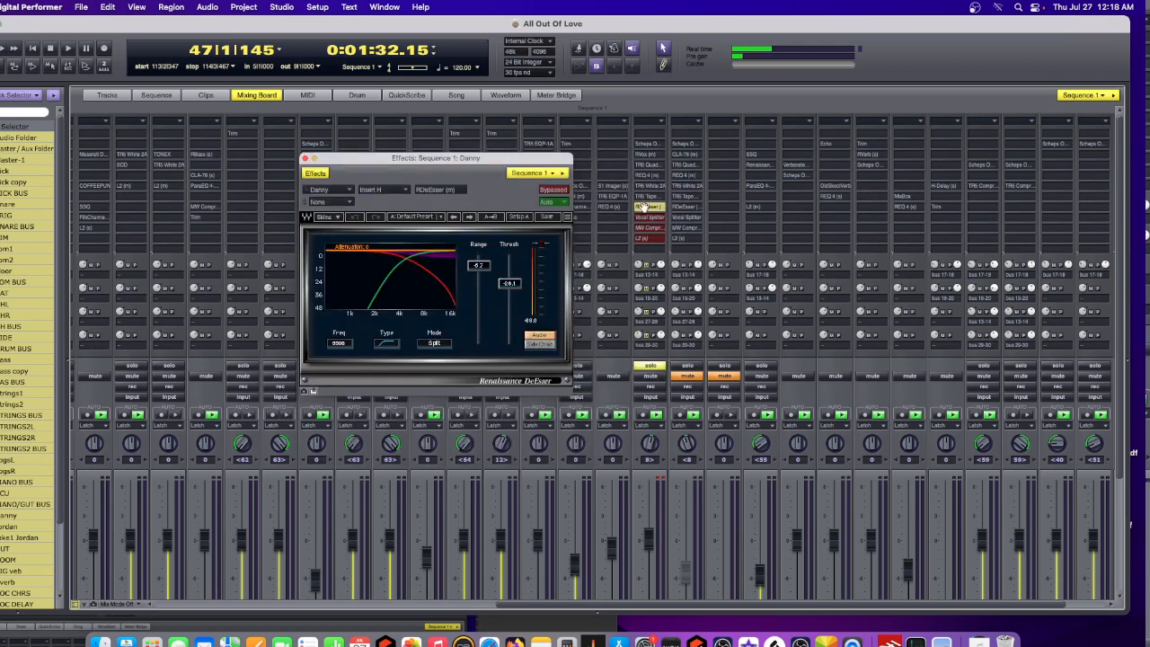
pyautogui.click(547, 191)
pyautogui.press('space')
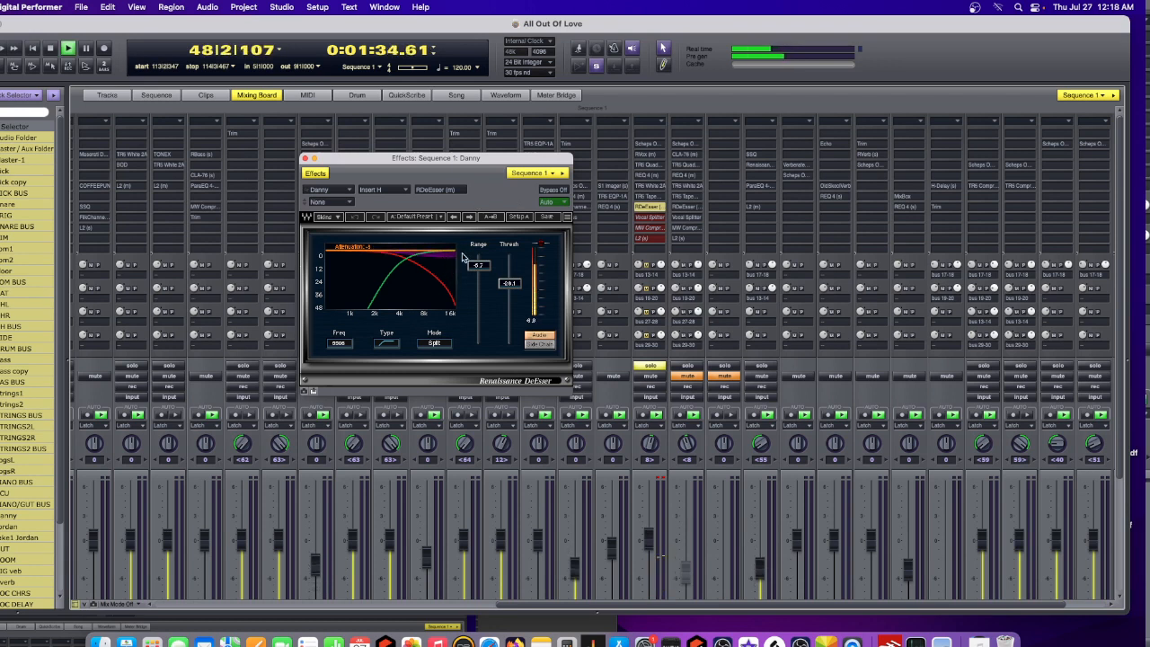
pyautogui.click(304, 159)
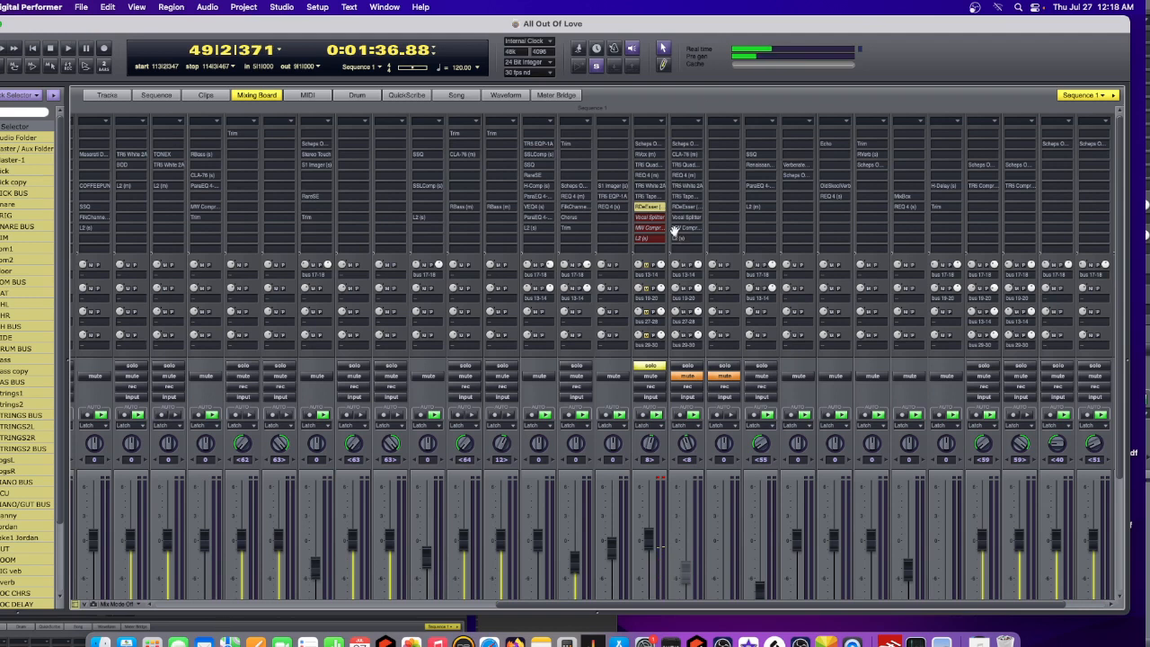
# Open the vocal's Vocal Splitter insert, take it out of bypass and play the vocal from measure 49.
pyautogui.click(649, 217)
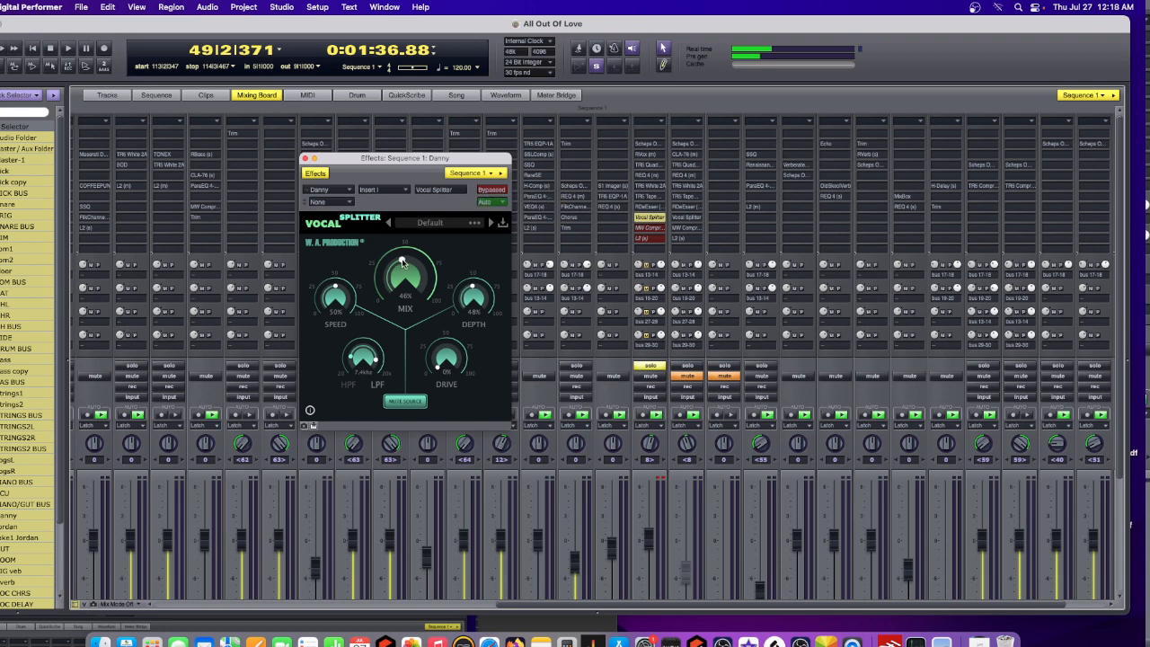
pyautogui.moveTo(238, 49); pyautogui.dragTo(240, 52)
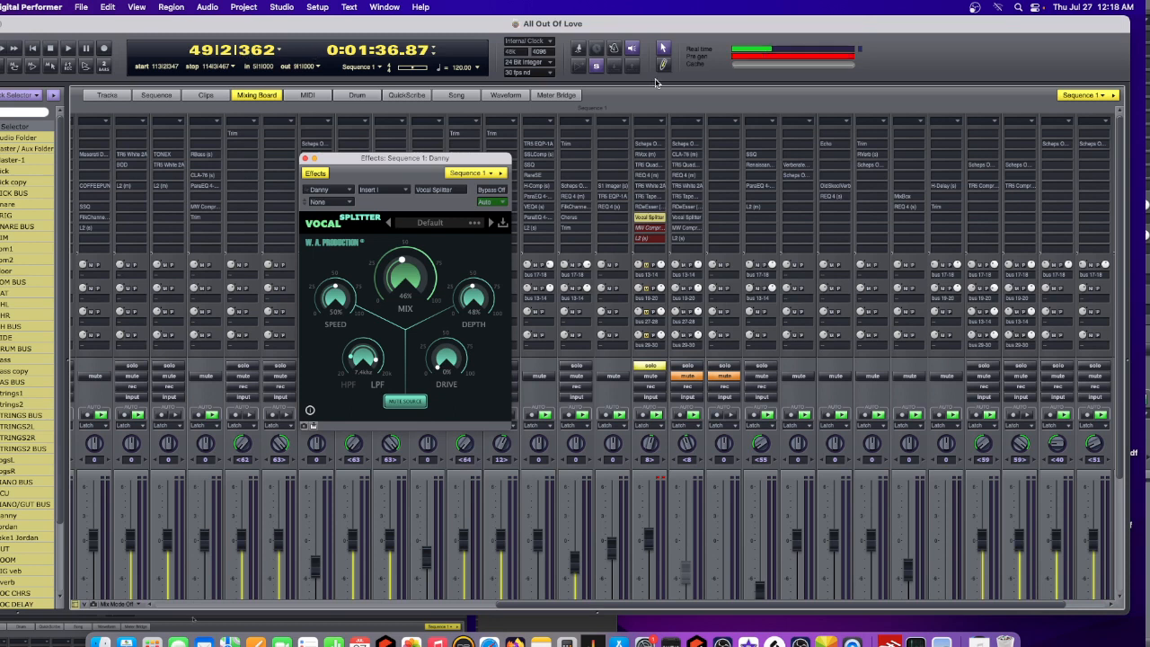
pyautogui.press('space')
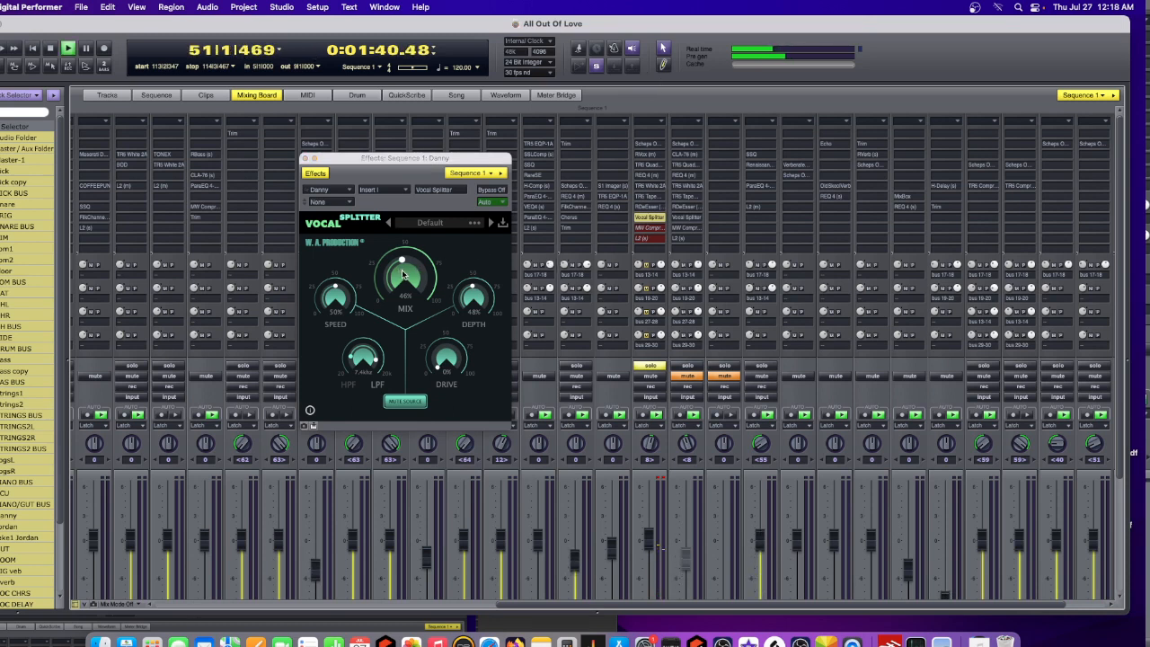
# Audition the Vocal Splitter with its mix raised to 70%, bring the mix back to 47% and close its window.
pyautogui.moveTo(403, 264); pyautogui.dragTo(405, 238)
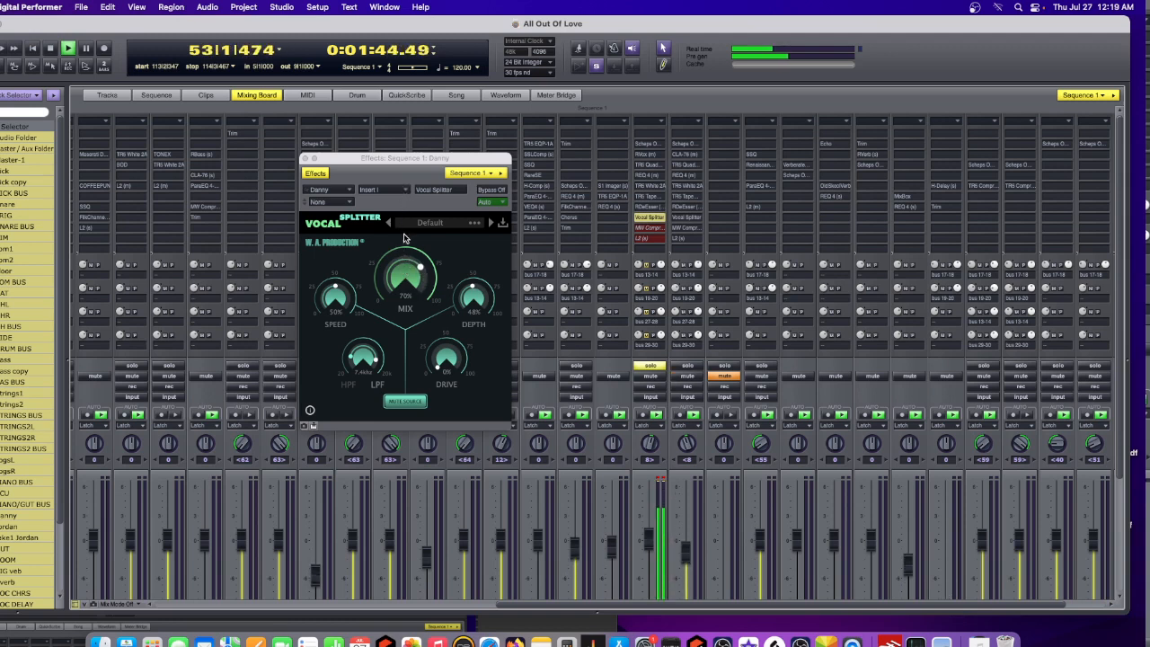
pyautogui.moveTo(404, 238); pyautogui.dragTo(405, 272)
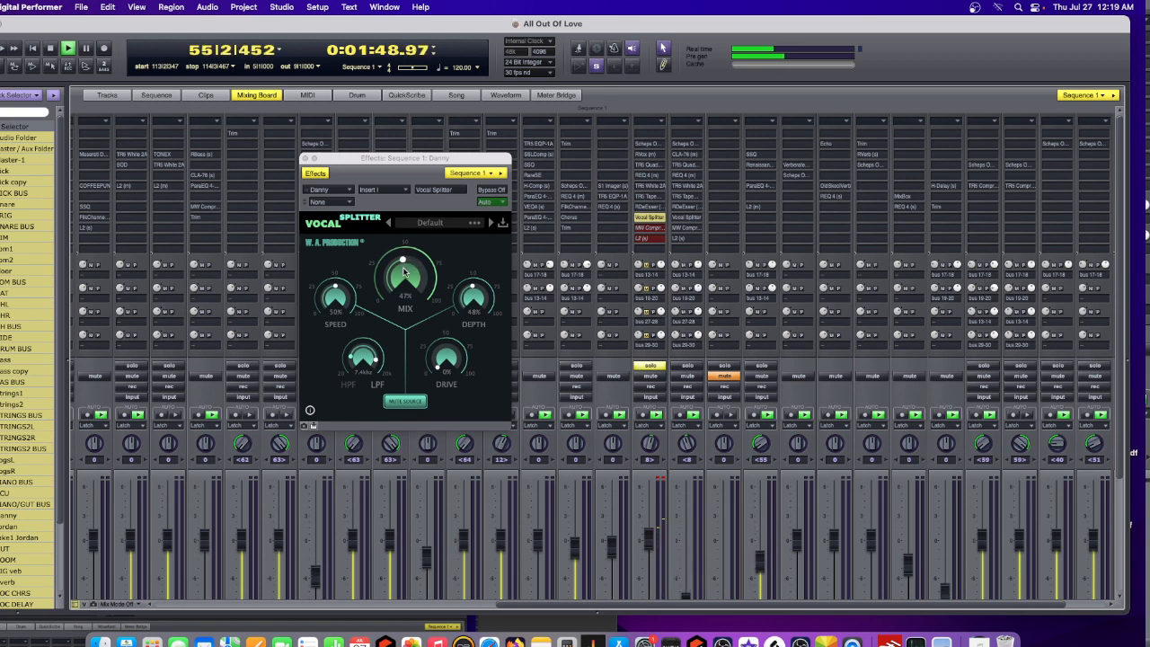
pyautogui.click(305, 159)
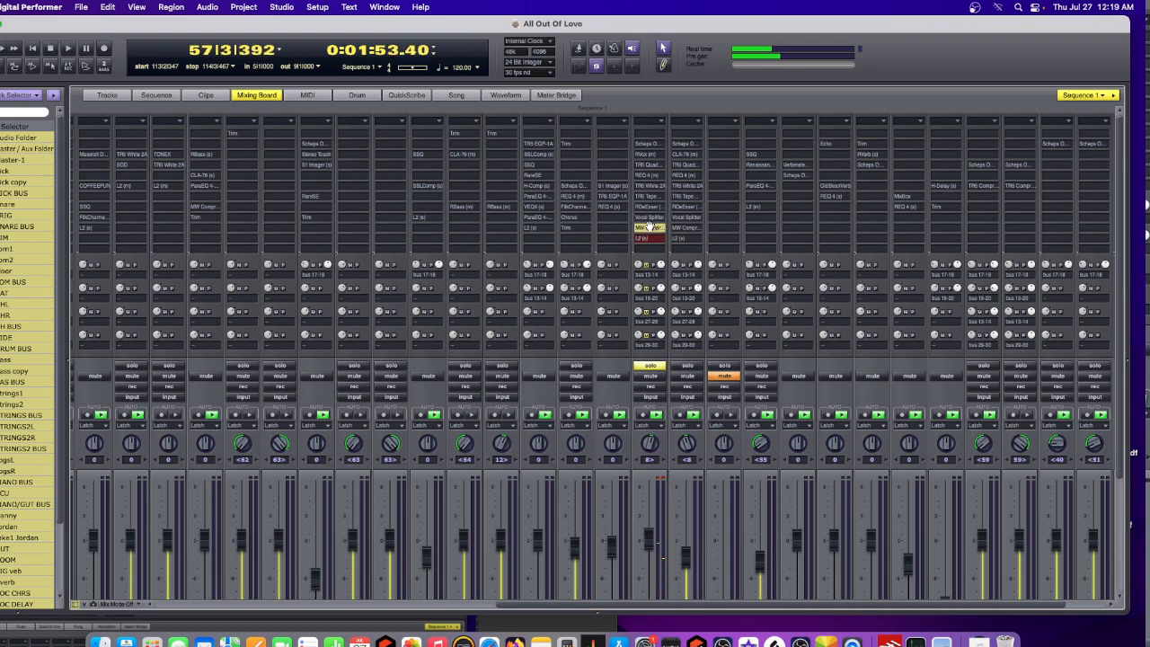
# Open the vocal's MW Compressor insert, take it out of bypass and play the vocal from measure 46.
pyautogui.click(650, 228)
pyautogui.moveTo(648, 159); pyautogui.dragTo(588, 132)
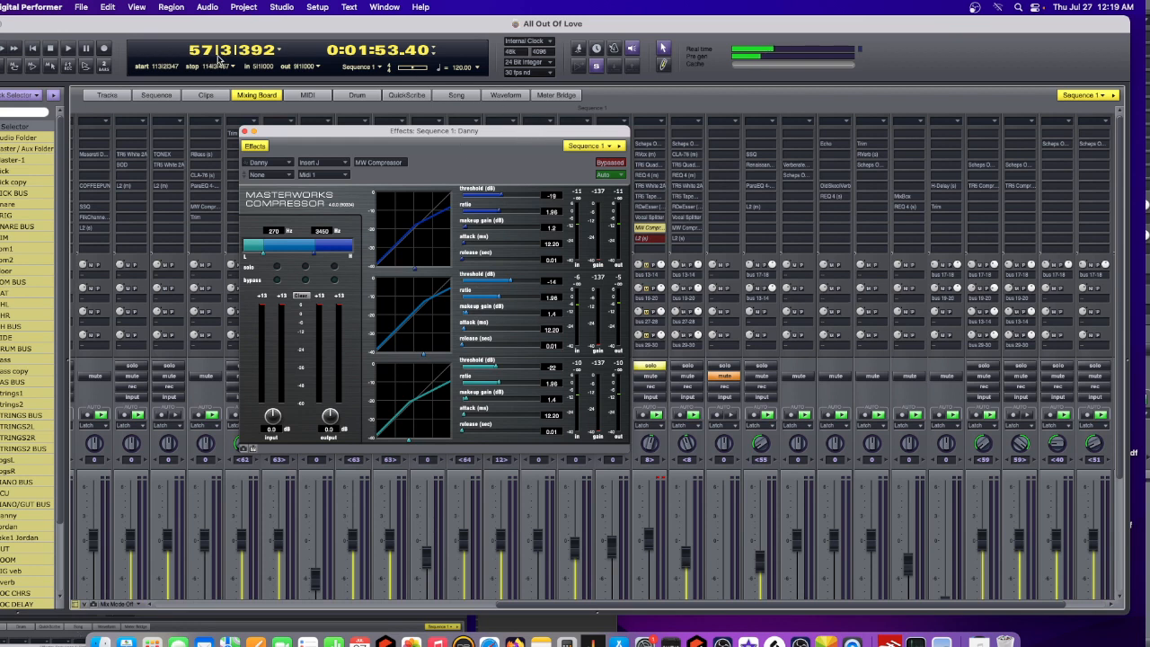
pyautogui.moveTo(227, 50); pyautogui.dragTo(237, 56)
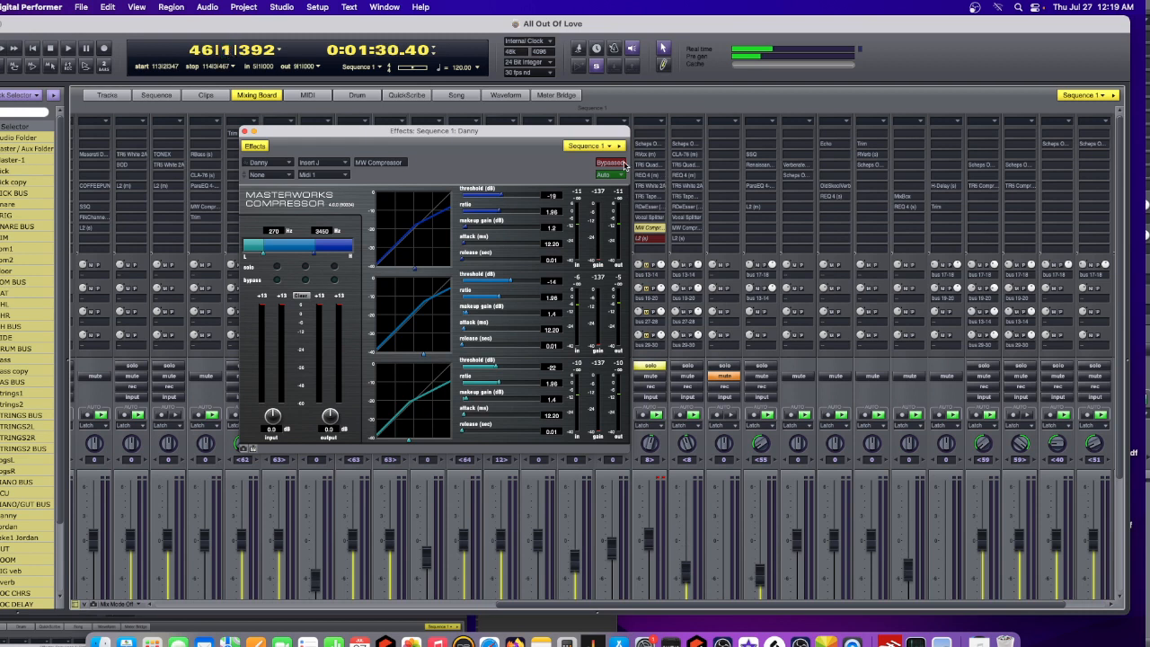
pyautogui.click(618, 163)
pyautogui.press('space')
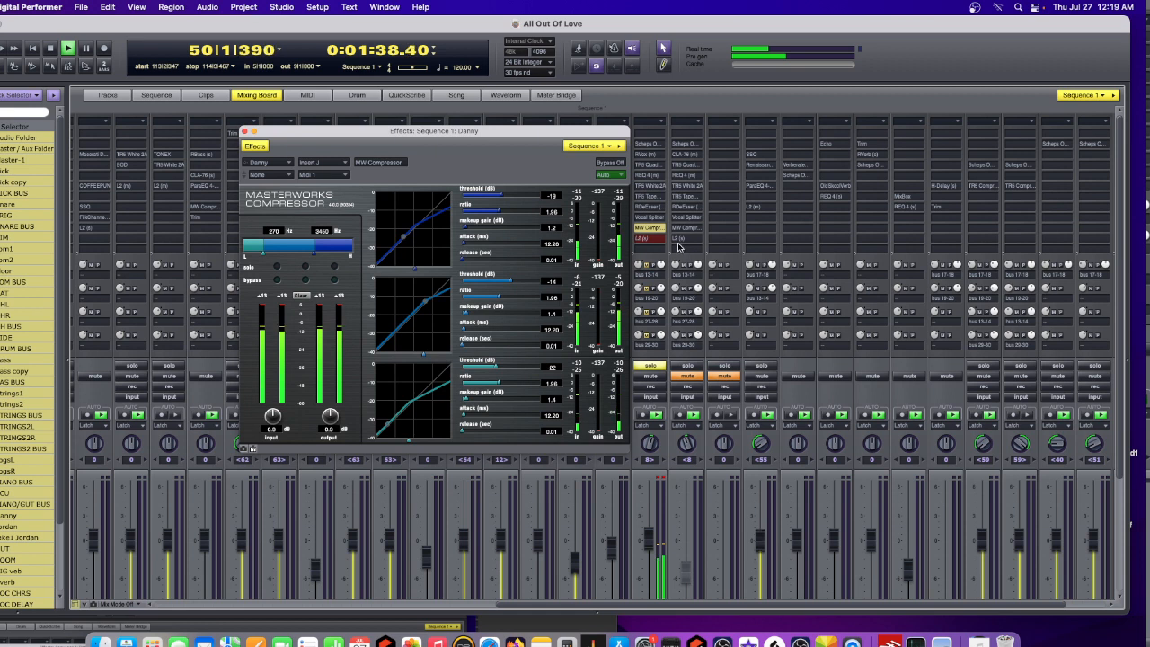
# Open the vocal's L2 limiter insert, take it out of bypass and close the MW Compressor window.
pyautogui.click(652, 239)
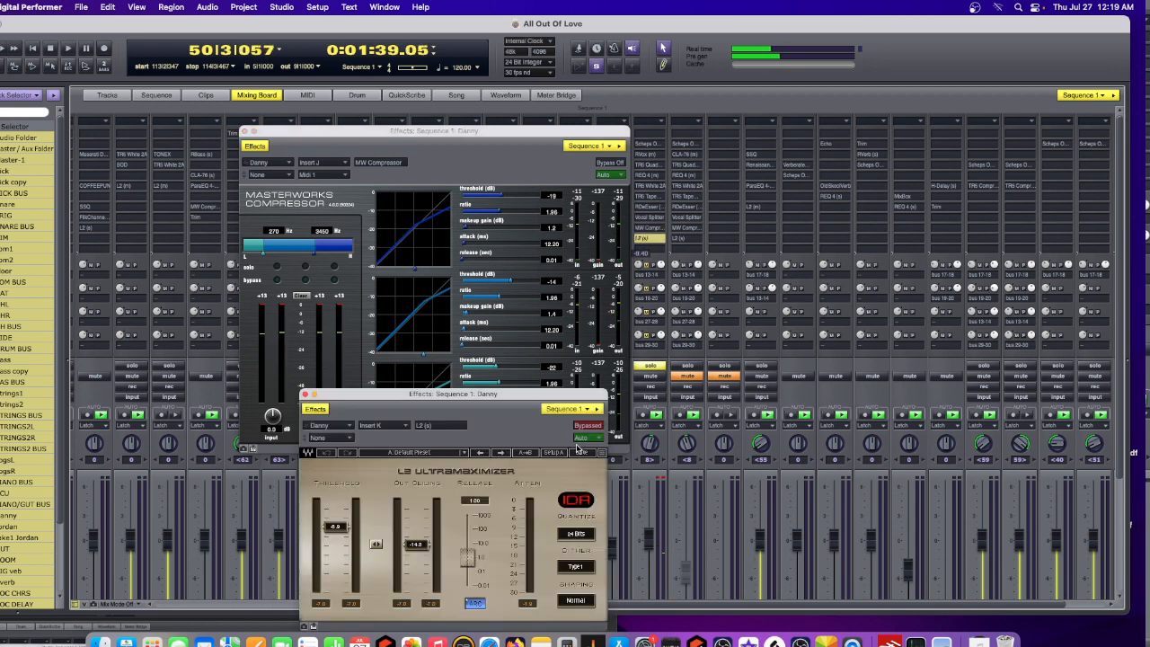
pyautogui.click(589, 426)
pyautogui.click(243, 132)
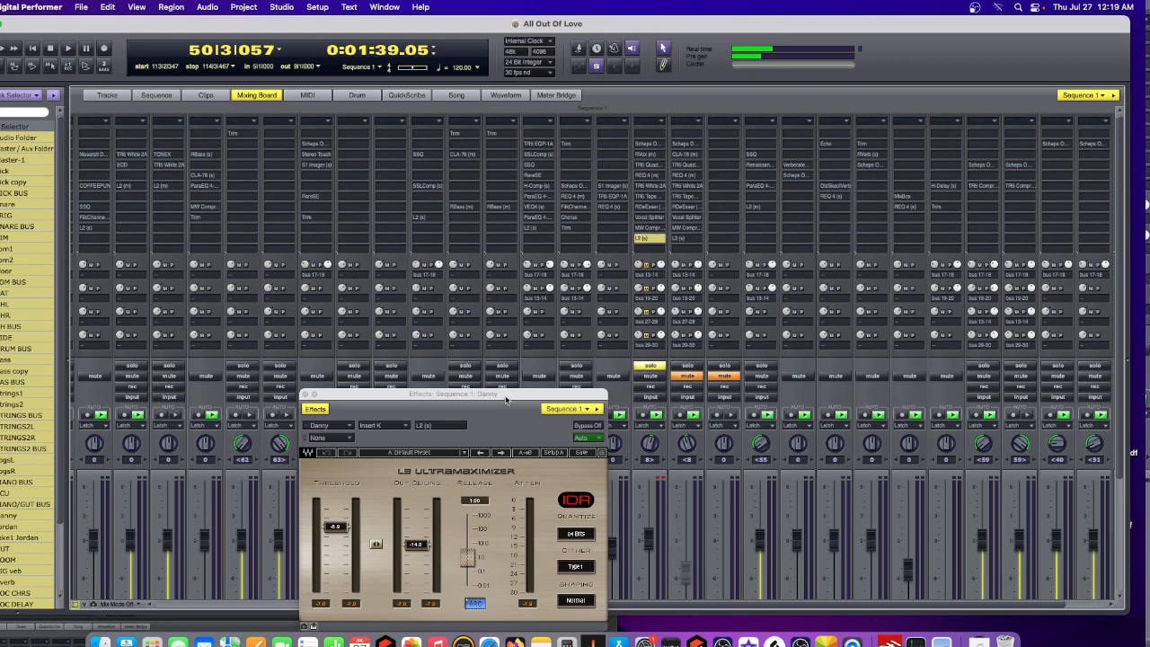
# Play a passage of the vocal through the L2 to check its attenuation, and close its window.
pyautogui.moveTo(506, 400); pyautogui.dragTo(507, 188)
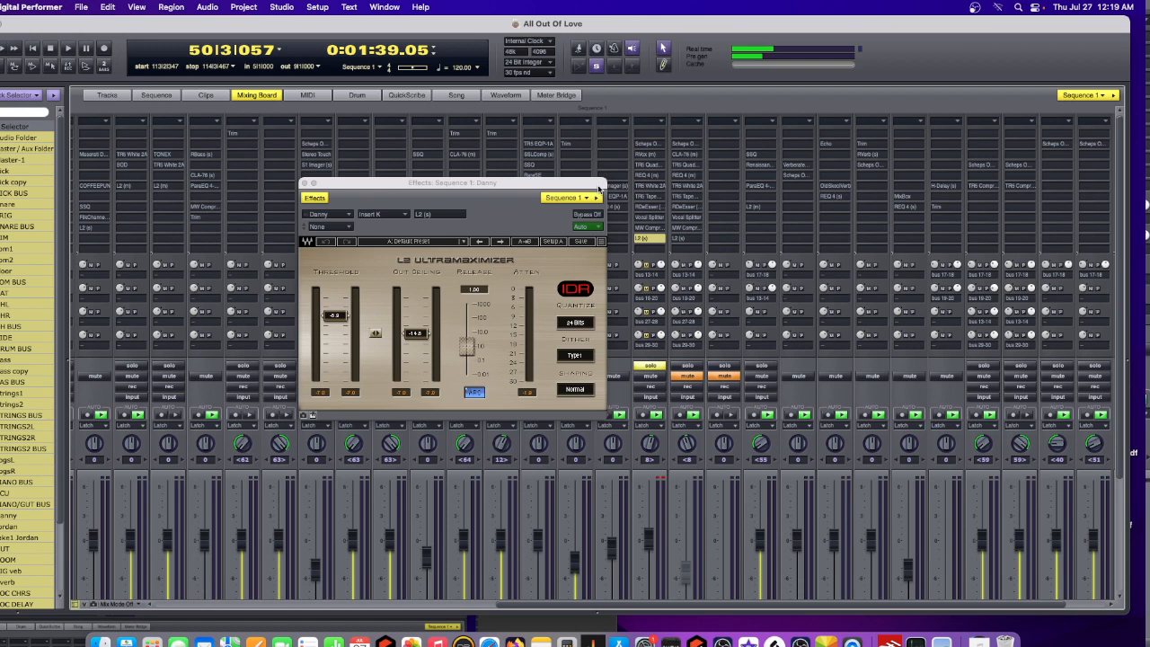
pyautogui.moveTo(574, 186); pyautogui.dragTo(577, 183)
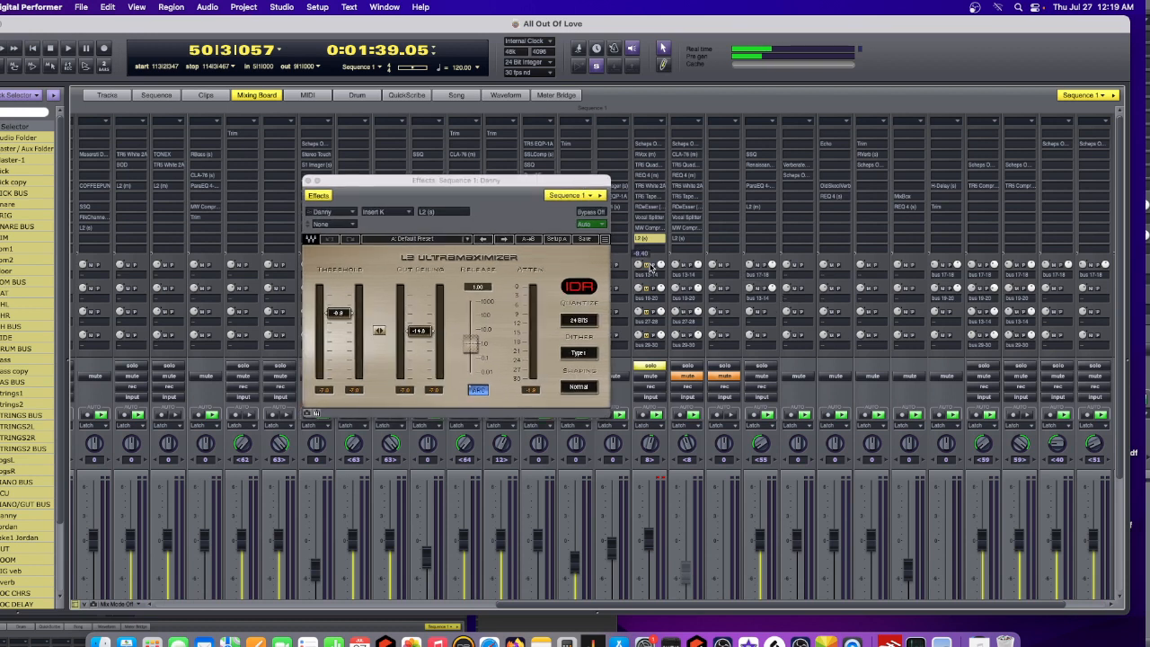
pyautogui.press('space')
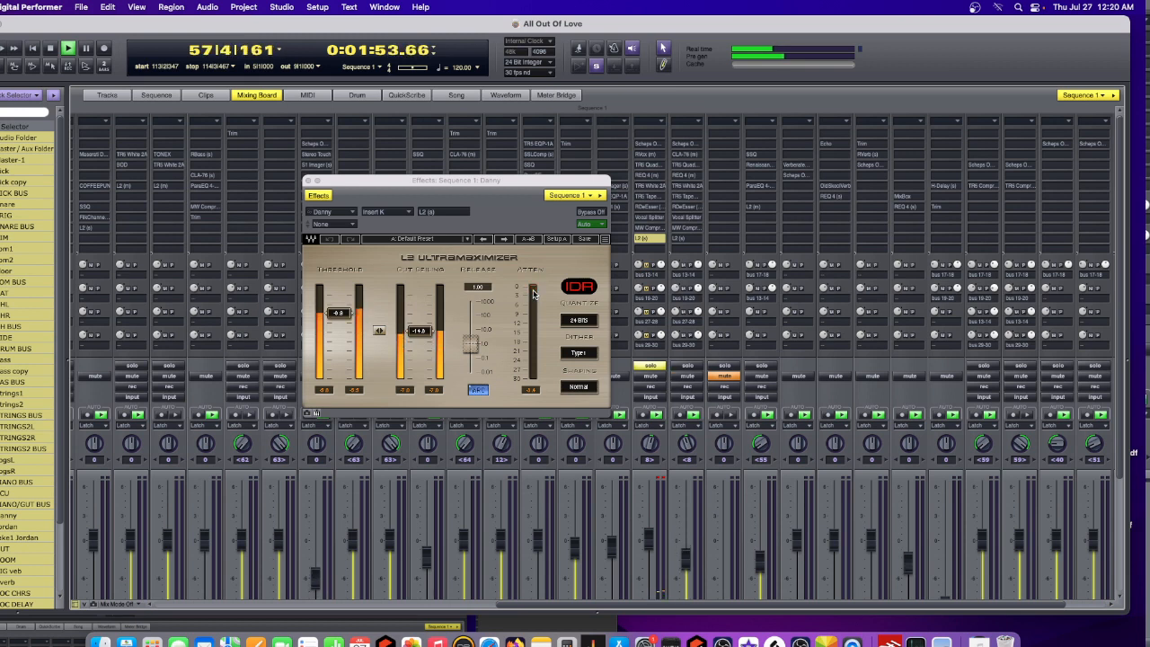
pyautogui.press('space')
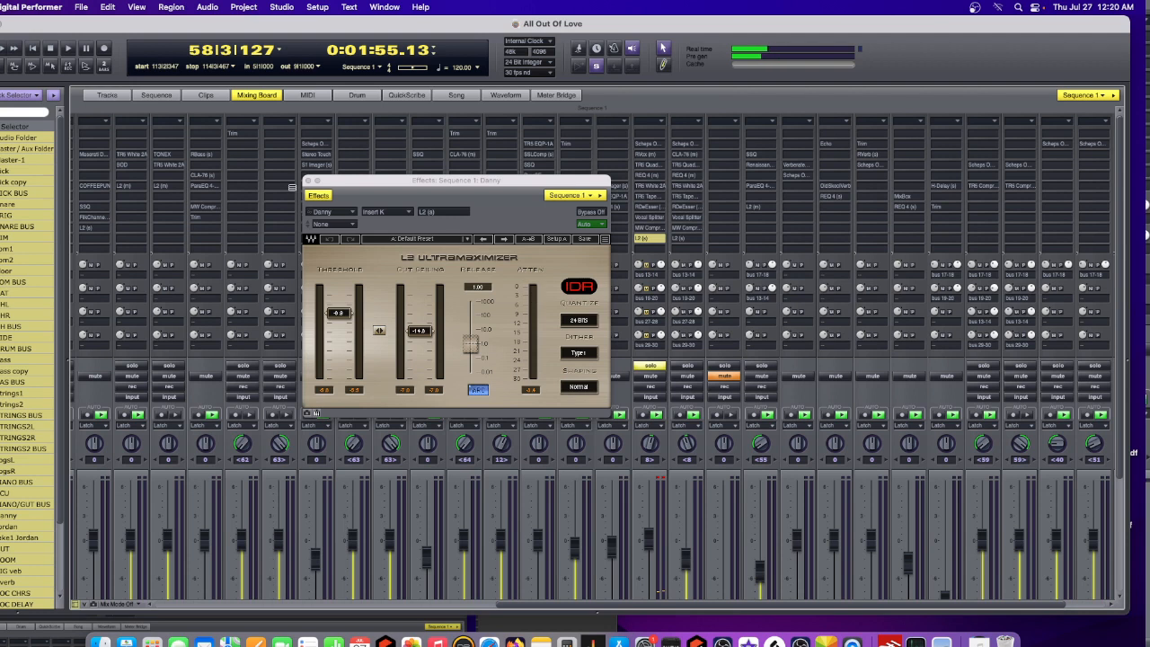
pyautogui.click(309, 183)
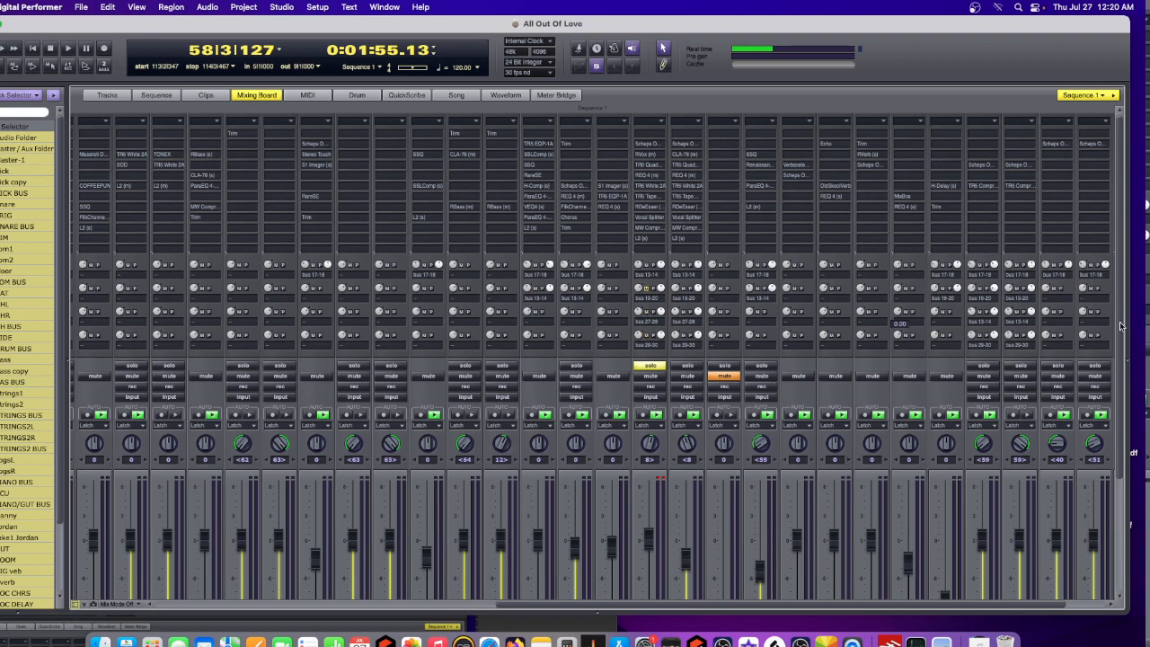
# Turn off the lead vocal's solo.
pyautogui.moveTo(1119, 333); pyautogui.dragTo(1119, 487)
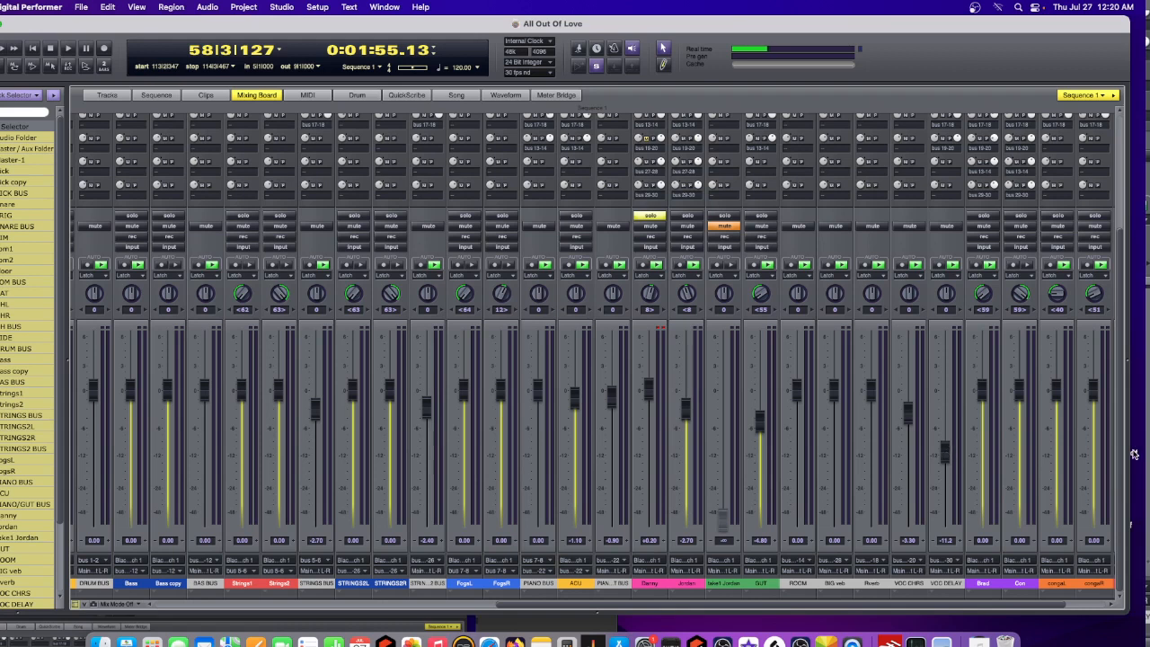
pyautogui.scroll(3, 1122, 452)
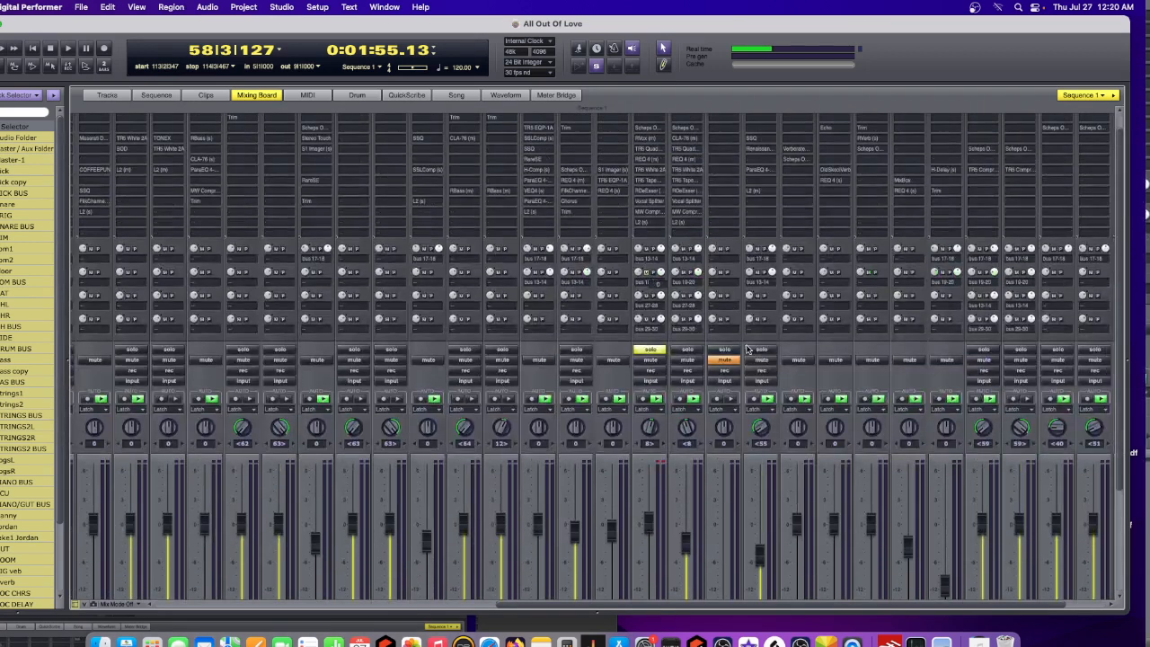
pyautogui.click(651, 351)
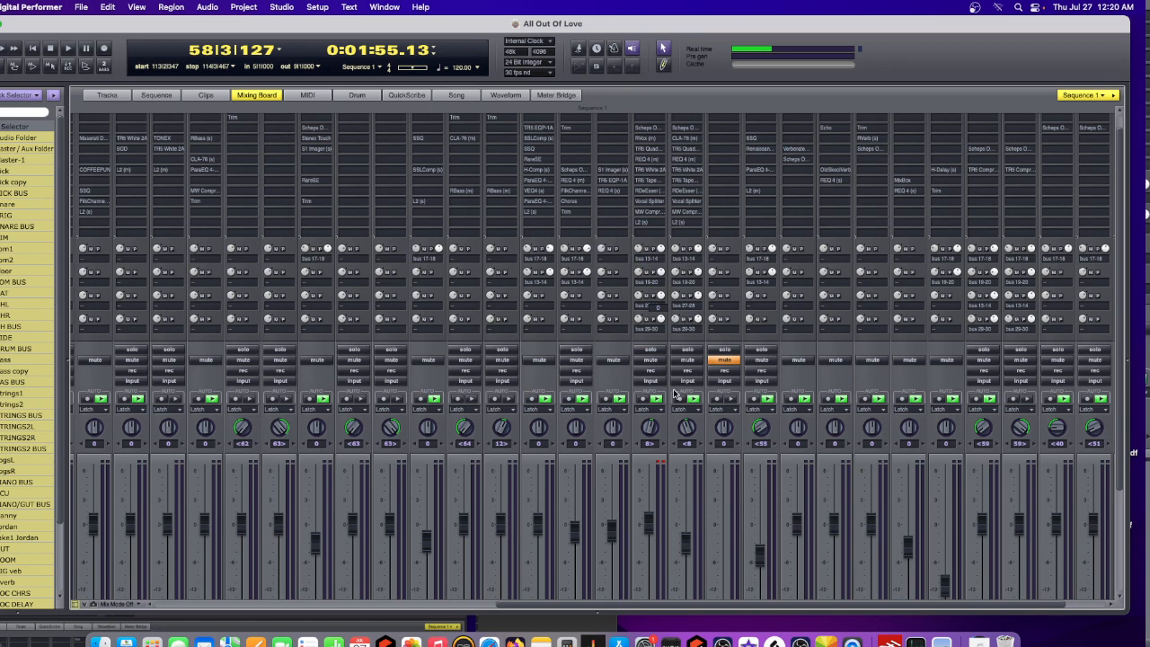
pyautogui.scroll(-3, 1124, 334)
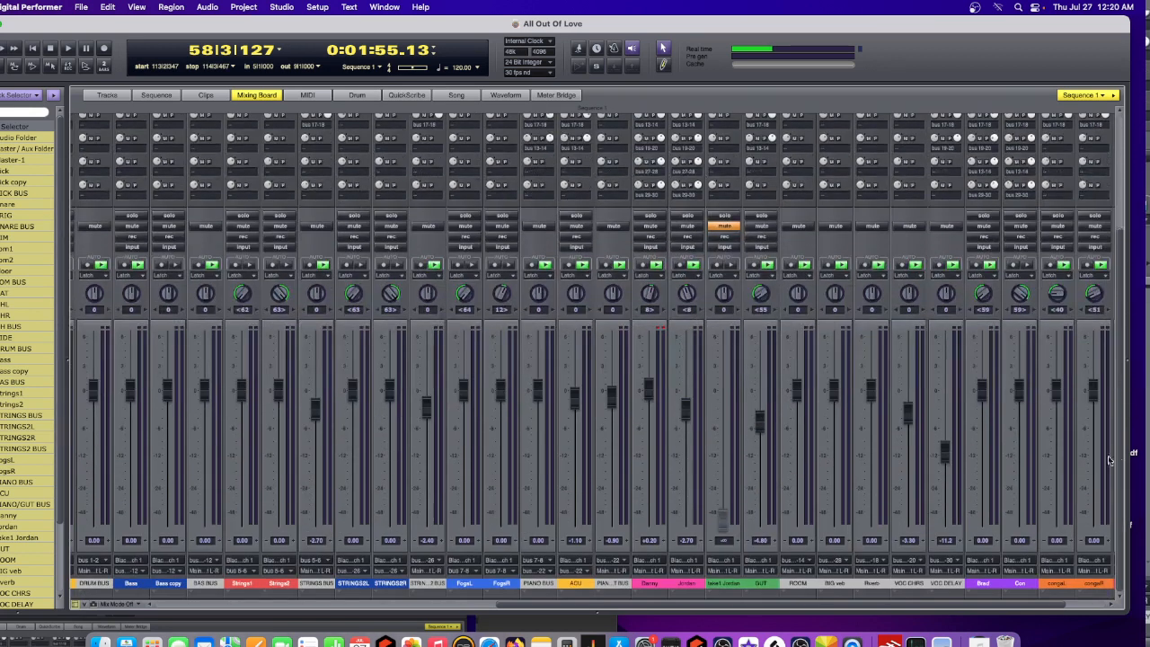
# Solo the lead vocal again, play it from an earlier part of the song and raise its fader to about 0 dB.
pyautogui.moveTo(228, 54); pyautogui.dragTo(230, 54)
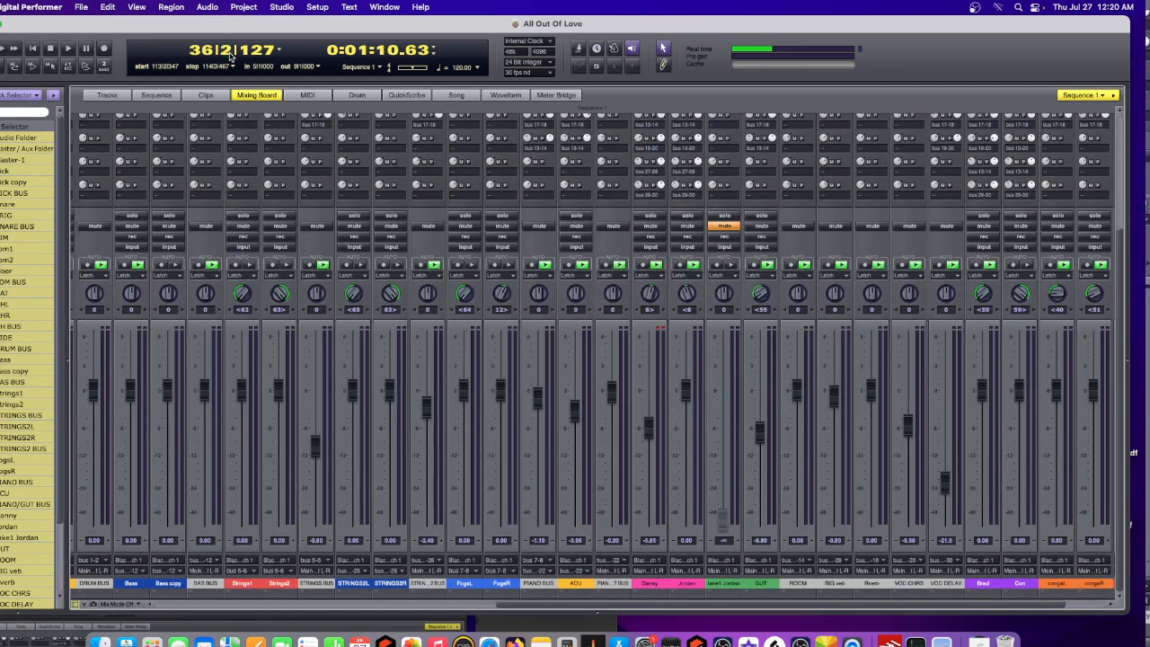
pyautogui.click(655, 217)
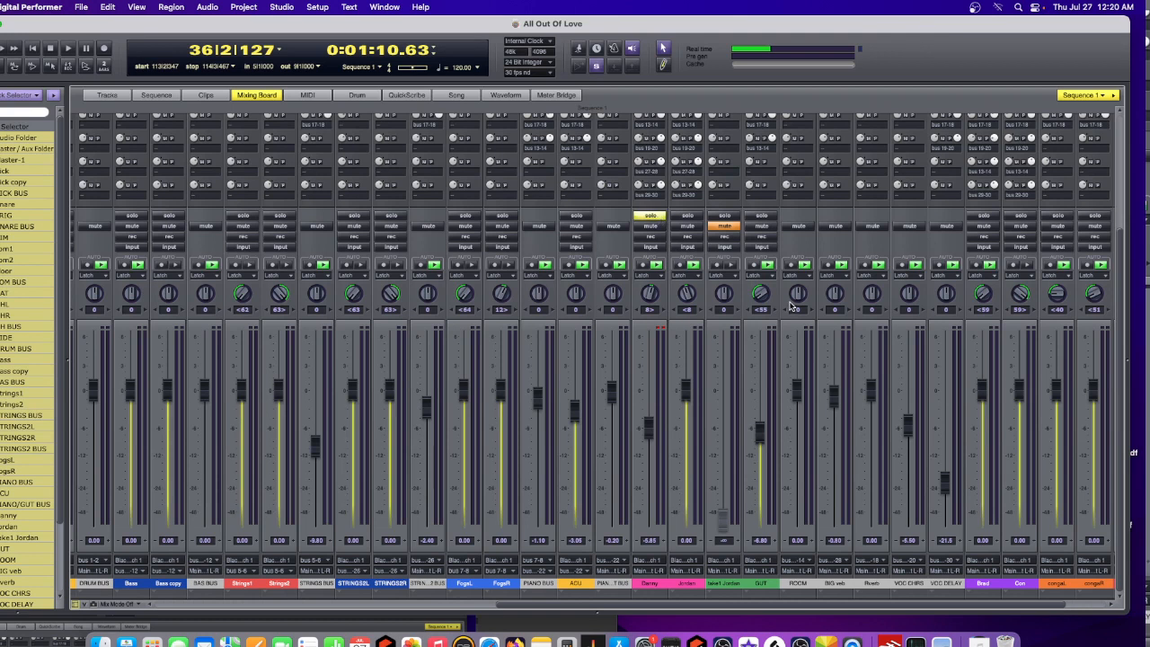
pyautogui.press('space')
pyautogui.moveTo(228, 51); pyautogui.dragTo(228, 37)
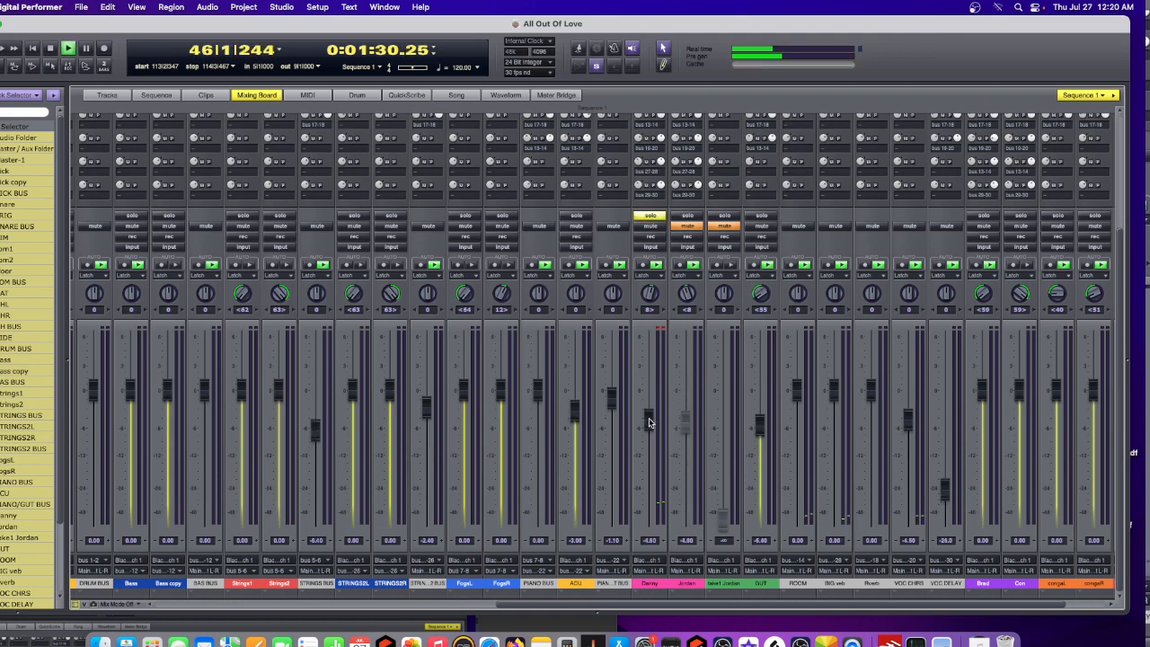
pyautogui.moveTo(646, 420); pyautogui.dragTo(646, 389)
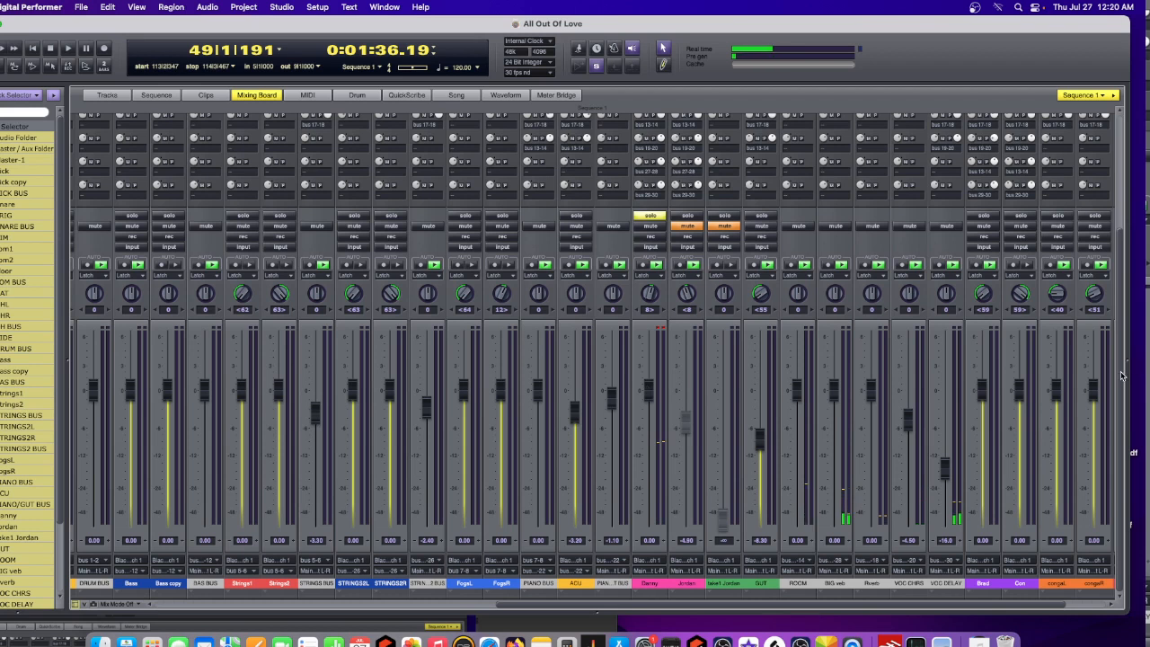
# Play the soloed vocal from measure 49 and examine the levels on the master and the vocal's effects return channels.
pyautogui.moveTo(1120, 376); pyautogui.dragTo(1115, 251)
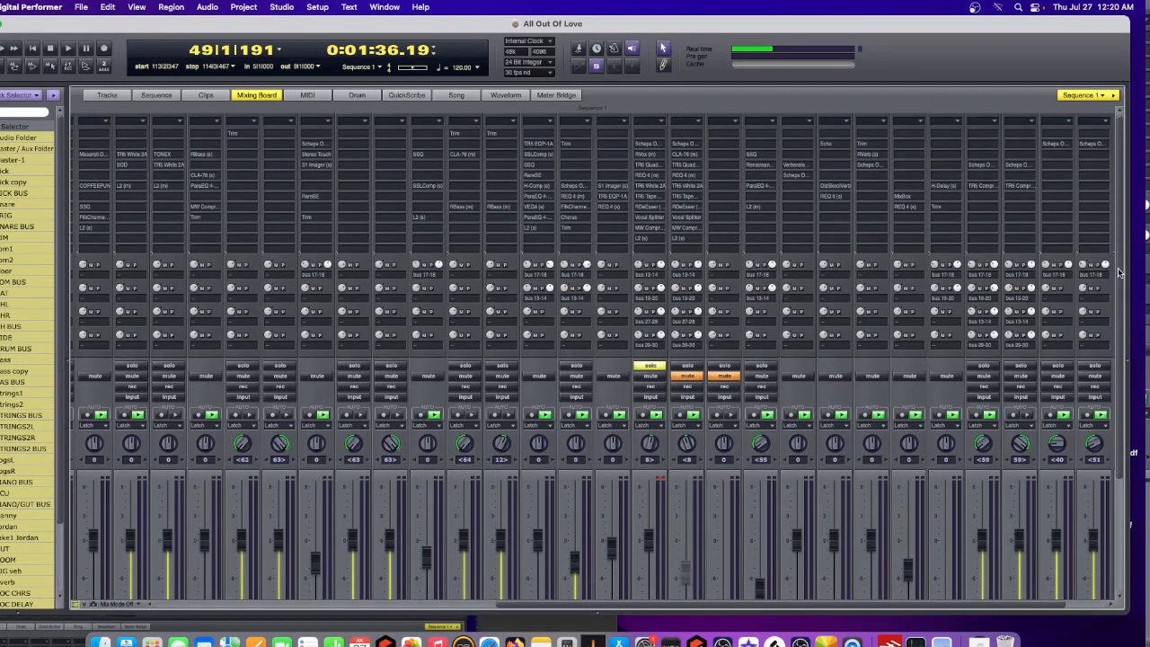
pyautogui.moveTo(1119, 273); pyautogui.dragTo(1130, 420)
pyautogui.press('space')
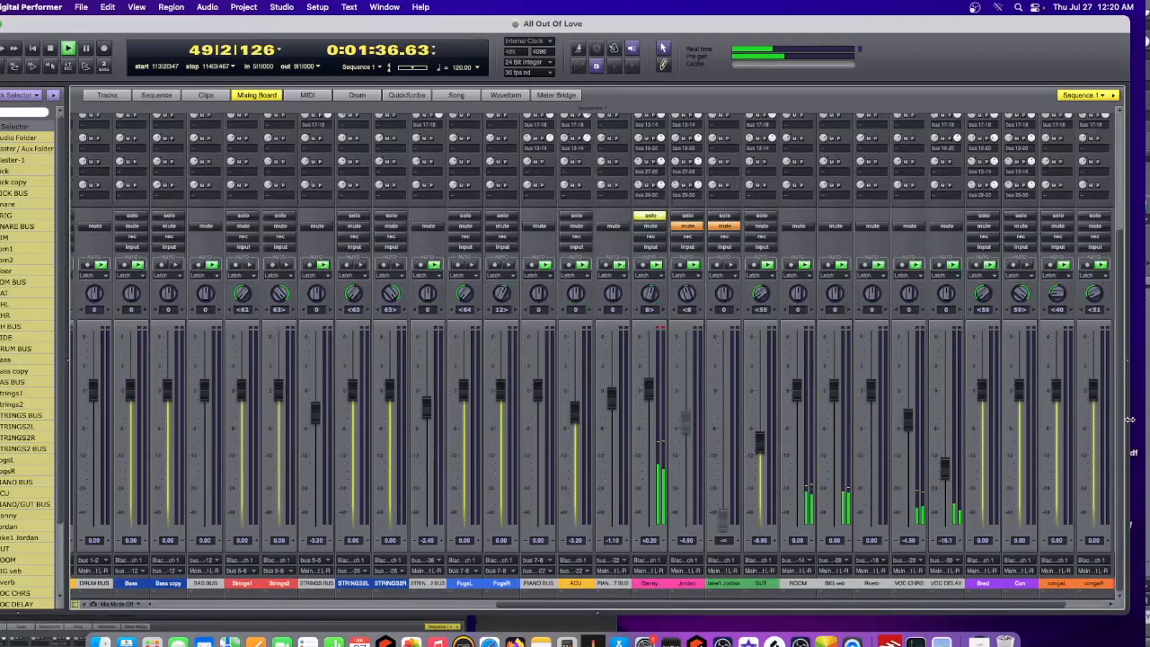
pyautogui.click(167, 604)
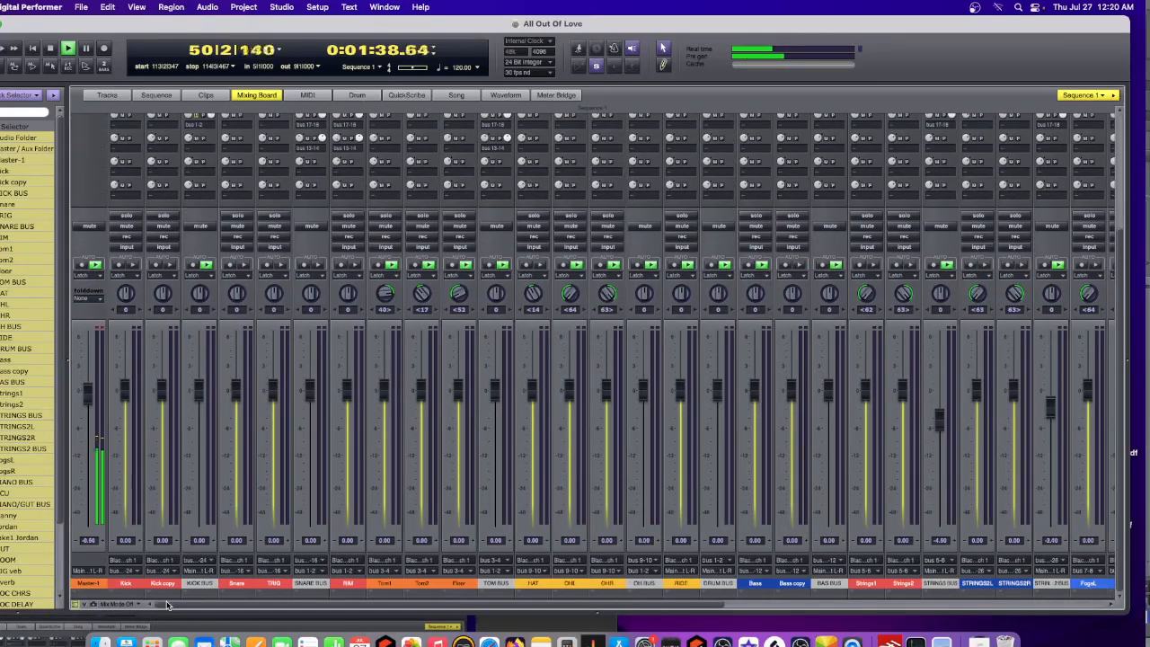
pyautogui.scroll(3, 99, 120)
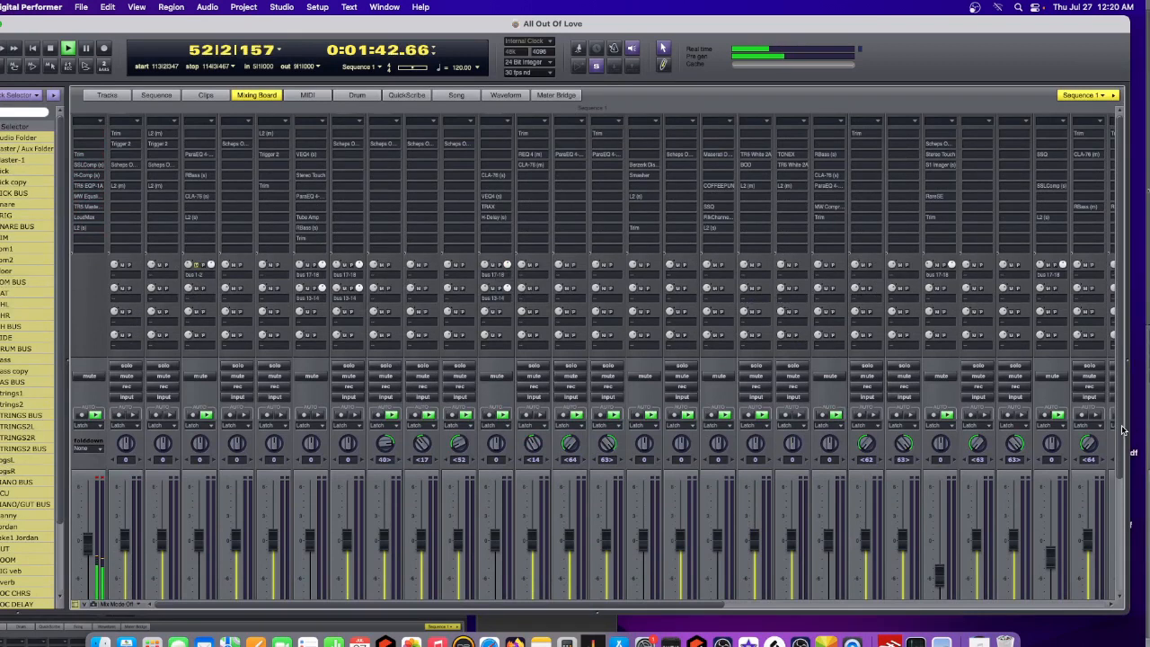
pyautogui.scroll(-3, 1121, 430)
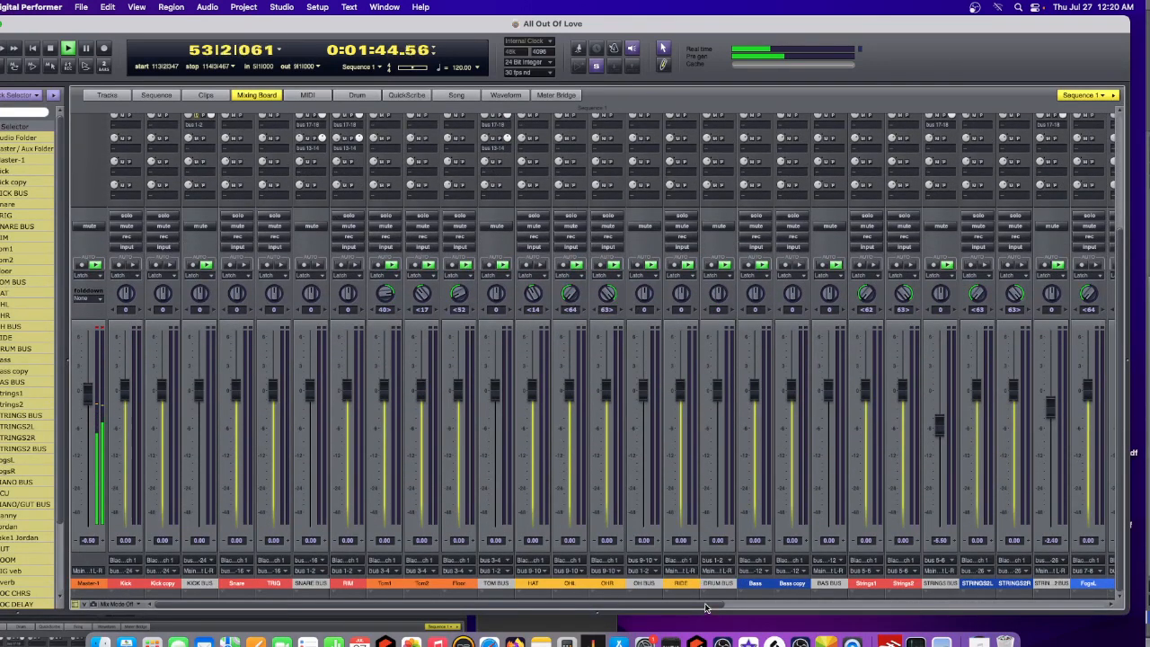
pyautogui.moveTo(706, 607); pyautogui.dragTo(1090, 604)
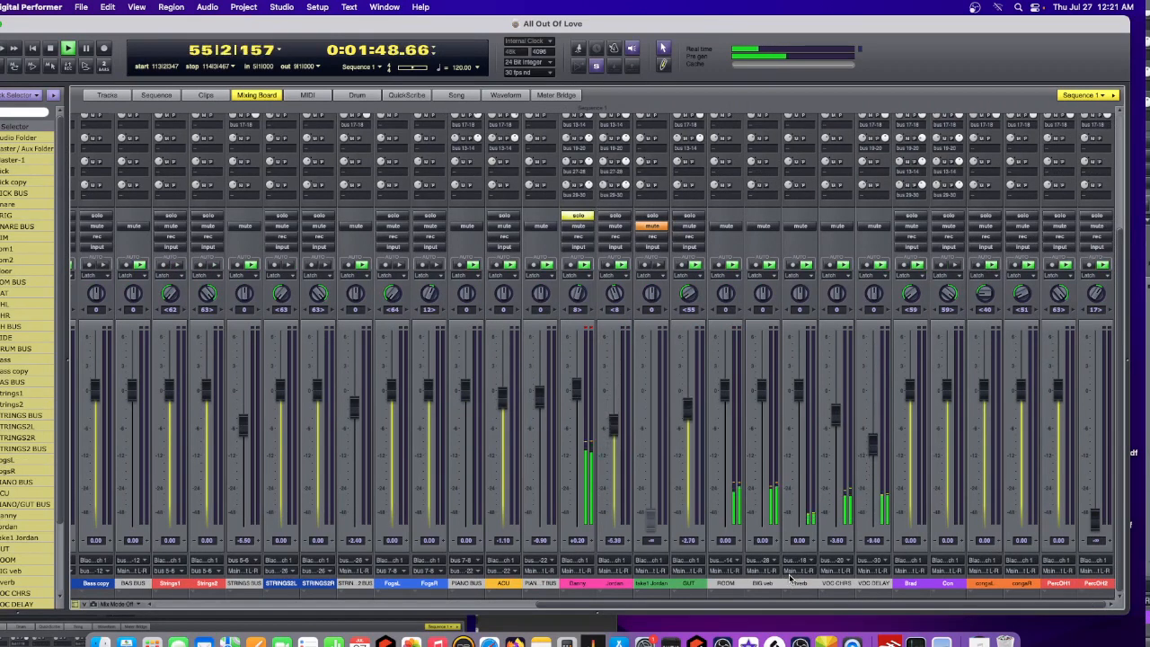
pyautogui.moveTo(870, 456)
pyautogui.mouseDown()
pyautogui.moveTo(865, 335)
pyautogui.moveTo(880, 444)
pyautogui.mouseUp()
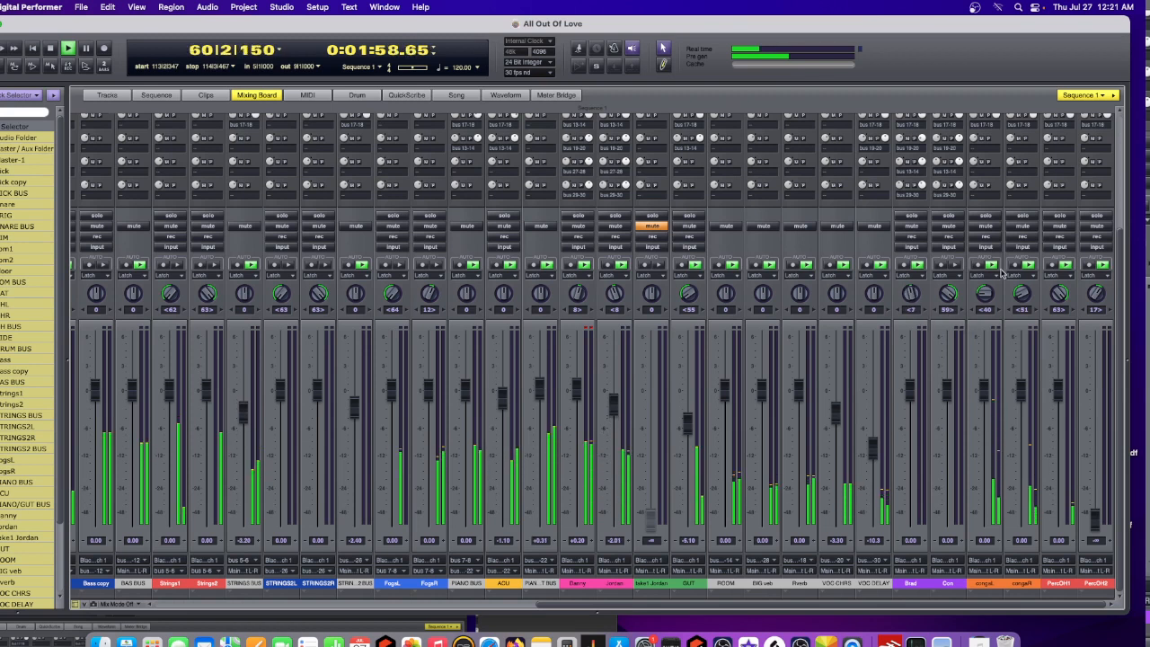
# Move playback to an earlier part of the song and play a passage of the full mix up to measure 48.
pyautogui.click(199, 51)
pyautogui.write('56')
pyautogui.press('Tab')
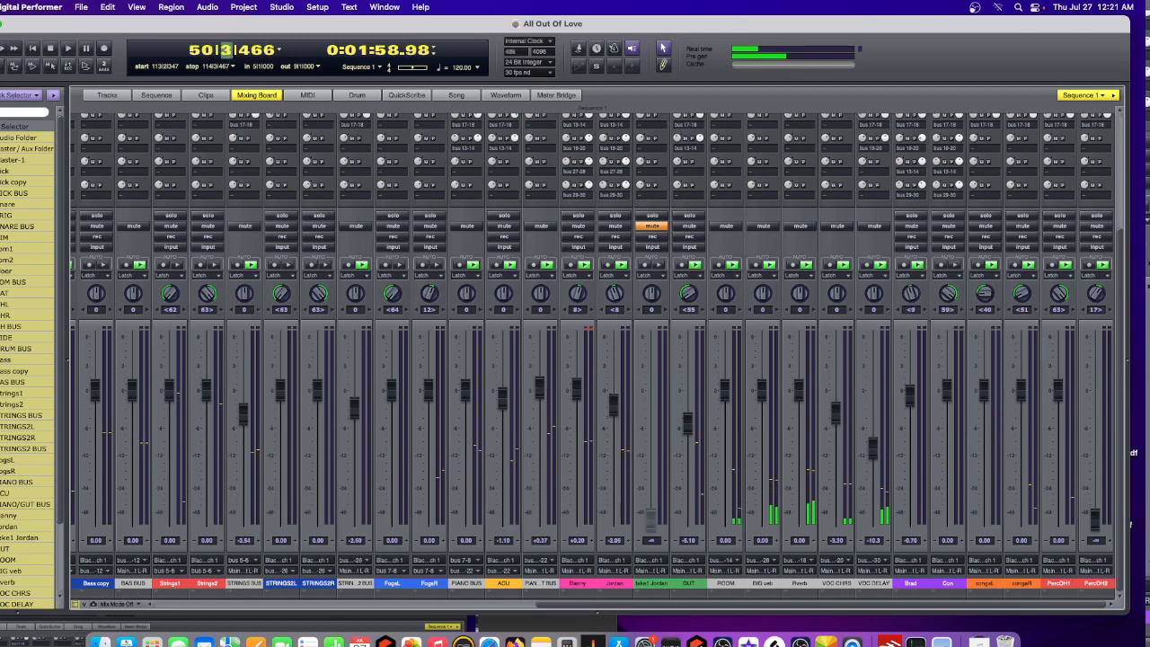
pyautogui.moveTo(228, 51); pyautogui.dragTo(230, 56)
pyautogui.press('space')
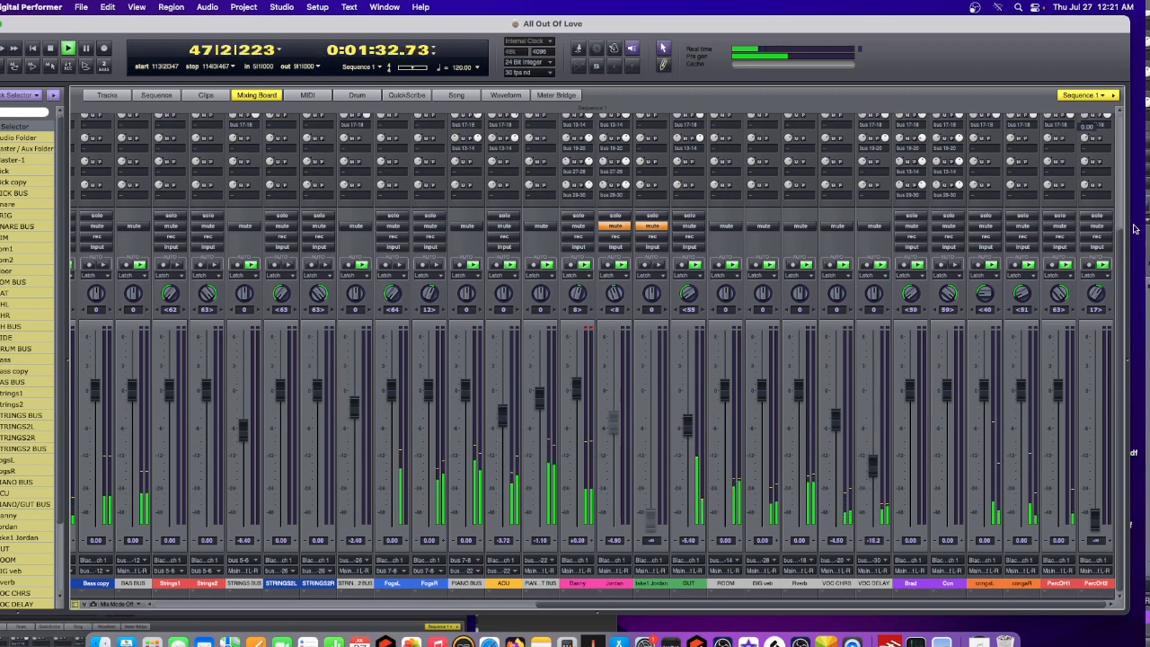
pyautogui.press('space')
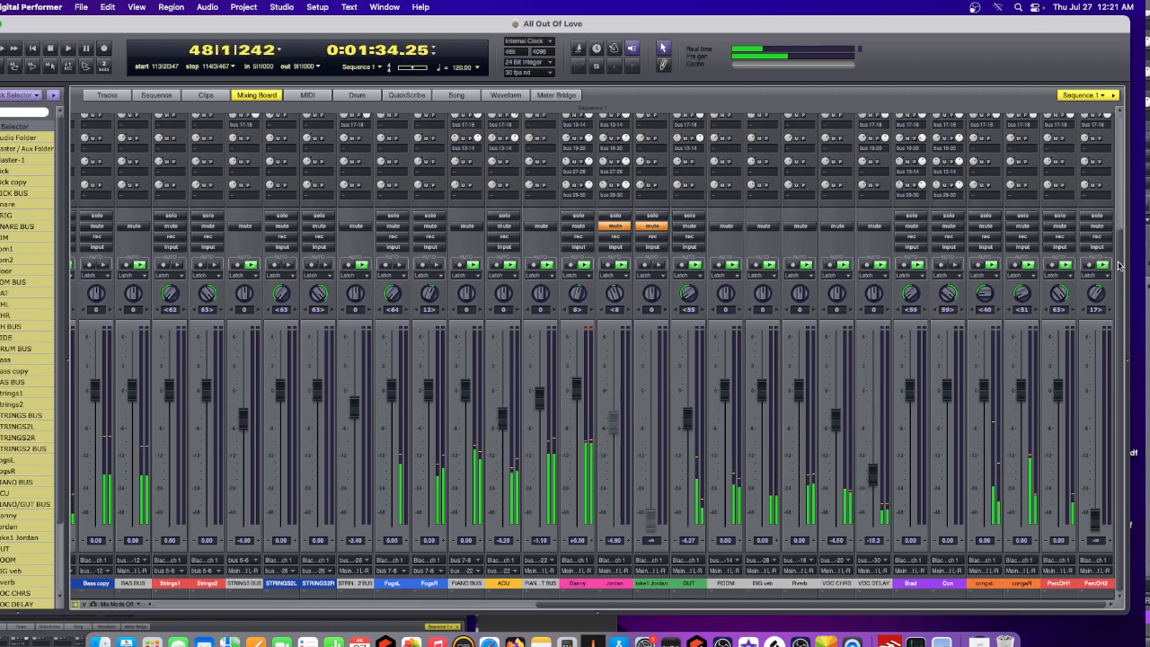
# Look over the inserts, sends and faders across the mixer channels, from the vocals and effects returns to the master.
pyautogui.scroll(3, 1110, 160)
pyautogui.scroll(-3, 1110, 160)
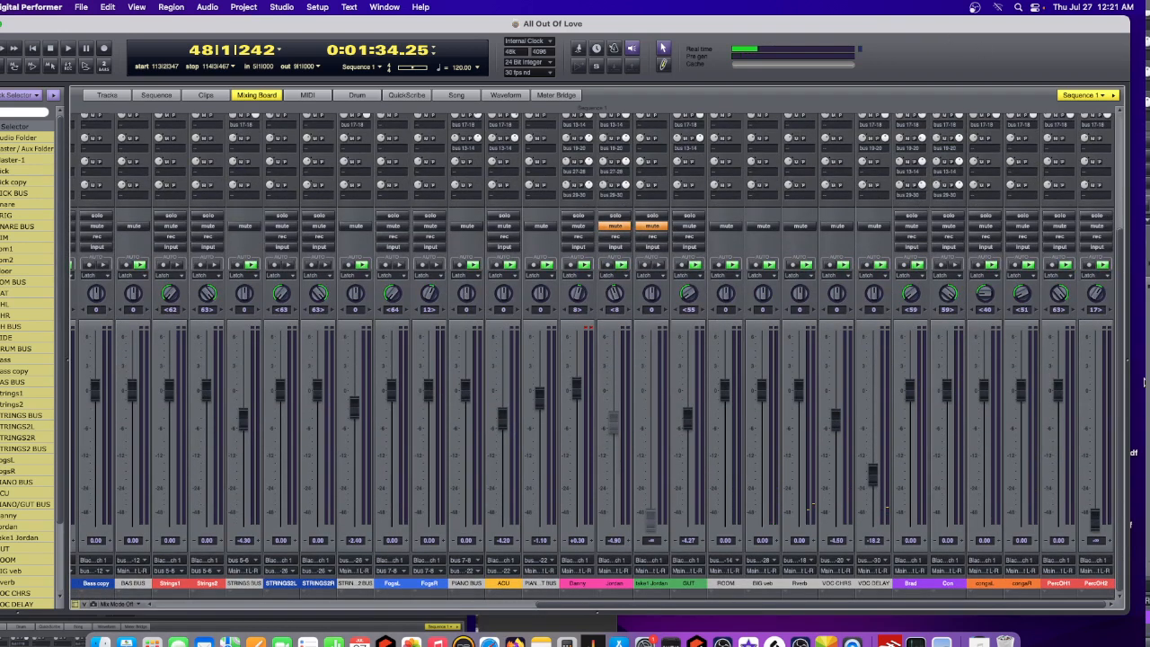
pyautogui.scroll(3, 1120, 372)
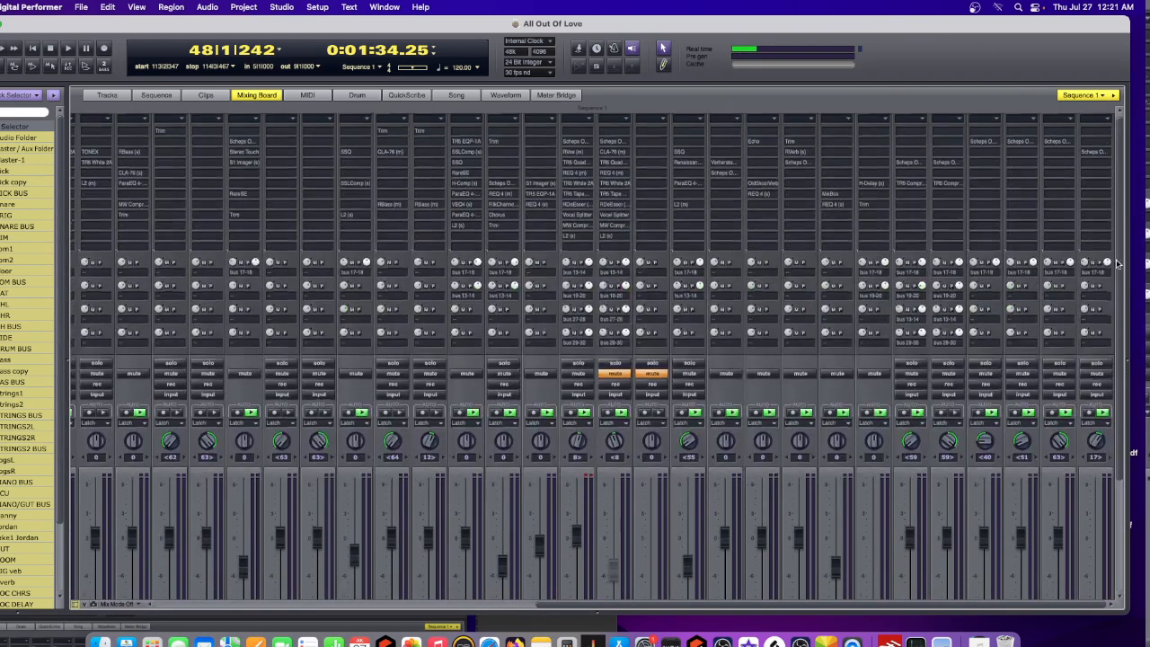
pyautogui.scroll(-1, 1121, 319)
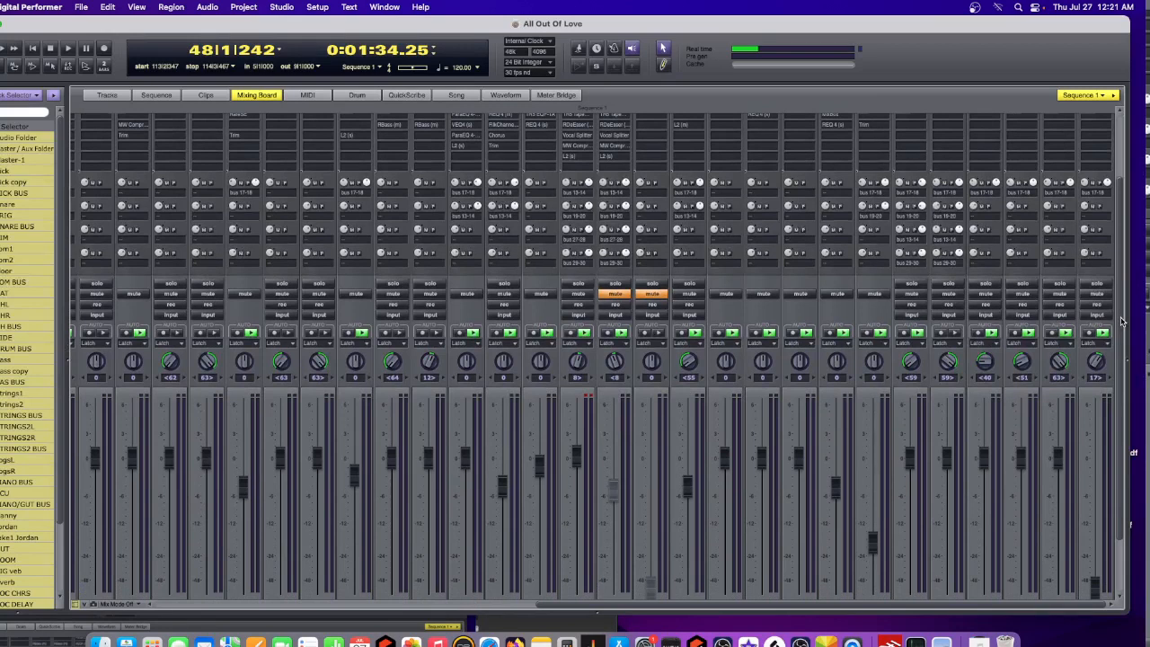
pyautogui.scroll(-2, 1121, 360)
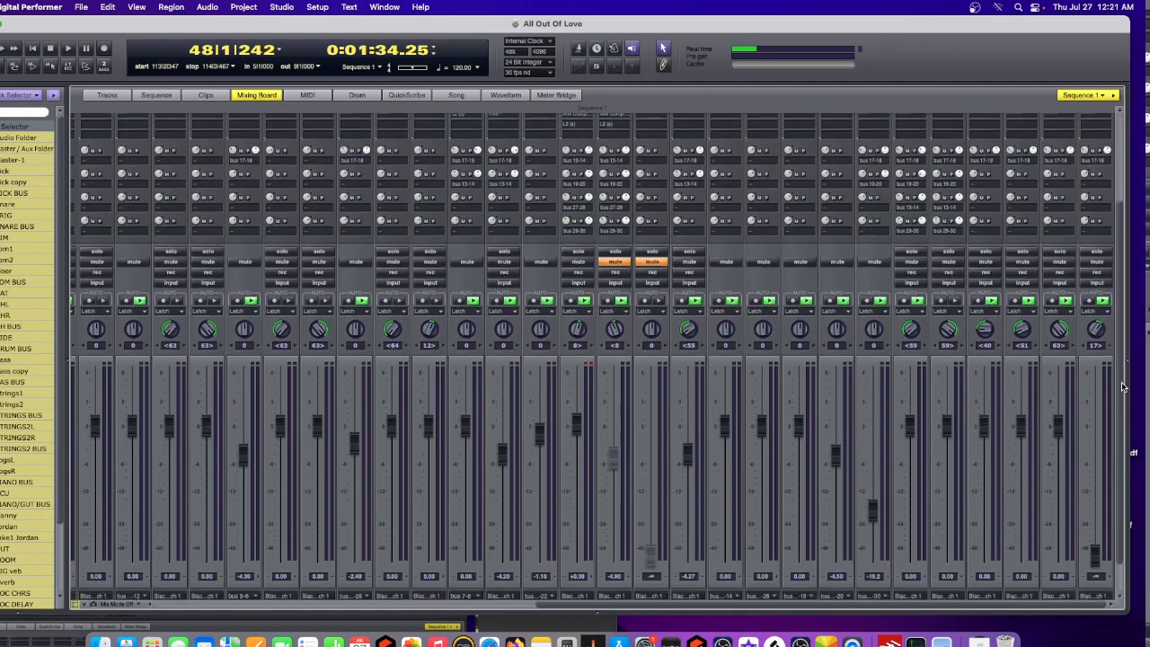
pyautogui.scroll(3, 1121, 346)
pyautogui.scroll(-2, 1122, 344)
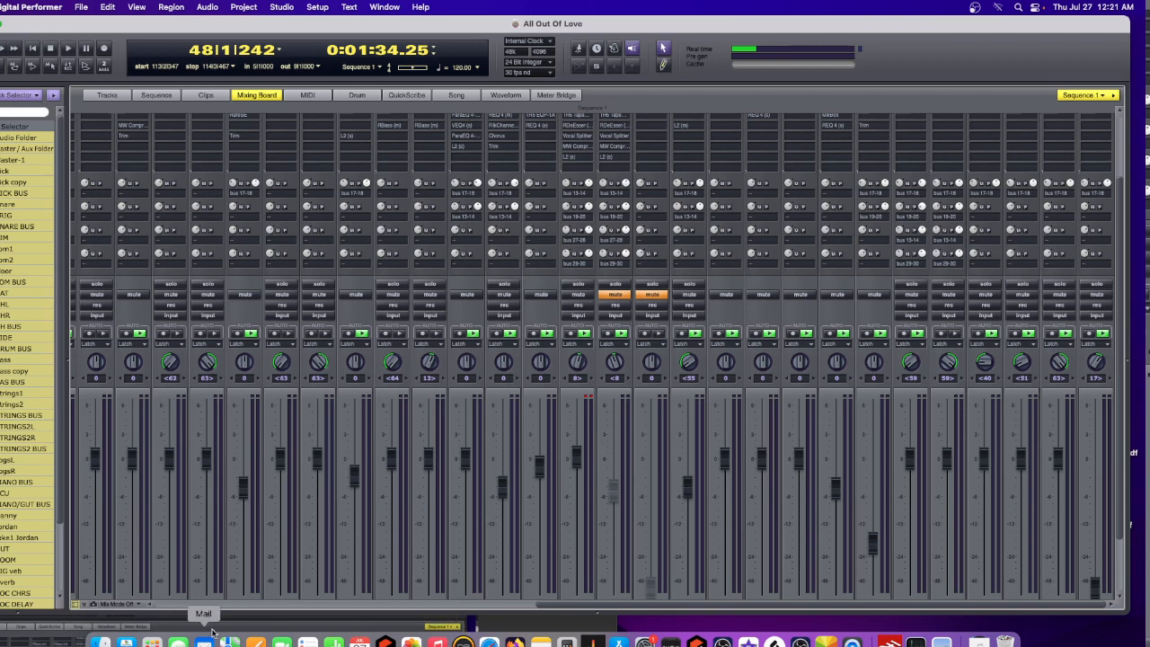
pyautogui.click(164, 605)
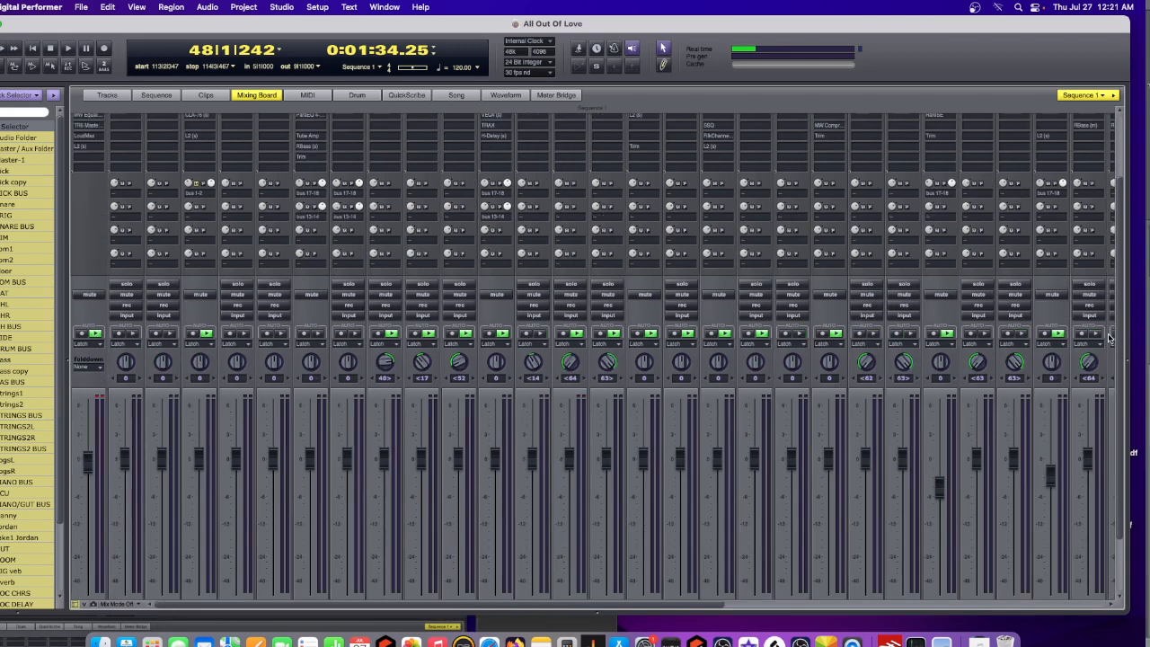
pyautogui.moveTo(1119, 342); pyautogui.dragTo(1130, 199)
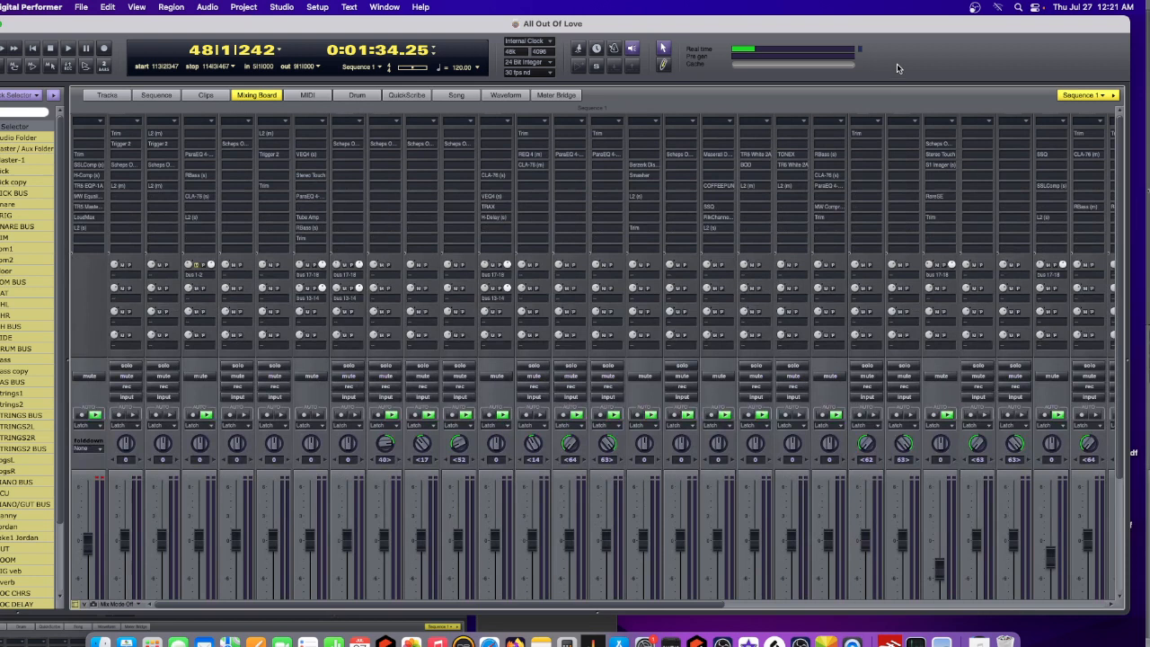
pyautogui.click(800, 641)
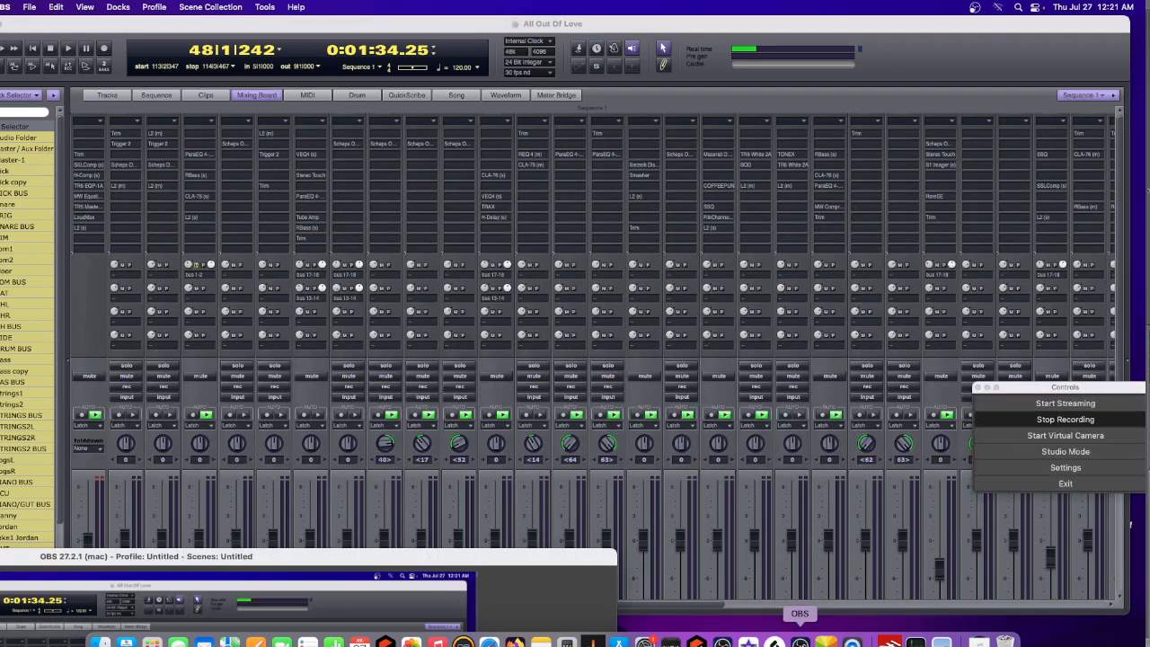